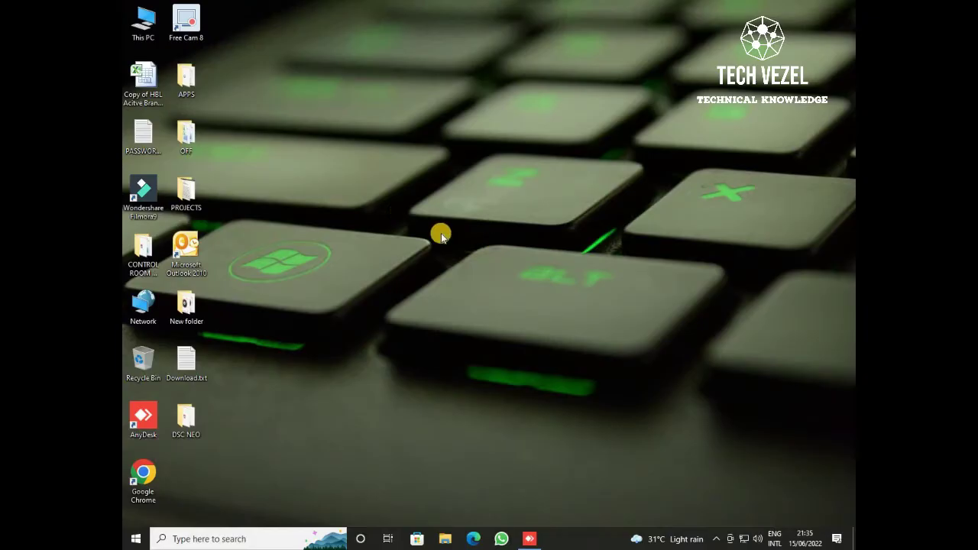
Step: Refresh the desktop repeatedly from its right-click menu
right_click(432, 191)
left_click(433, 193)
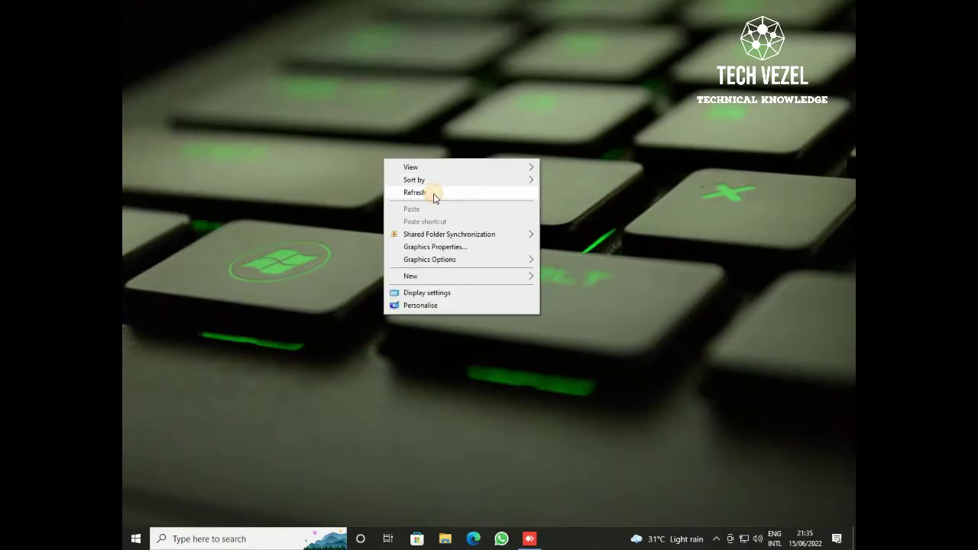
right_click(433, 194)
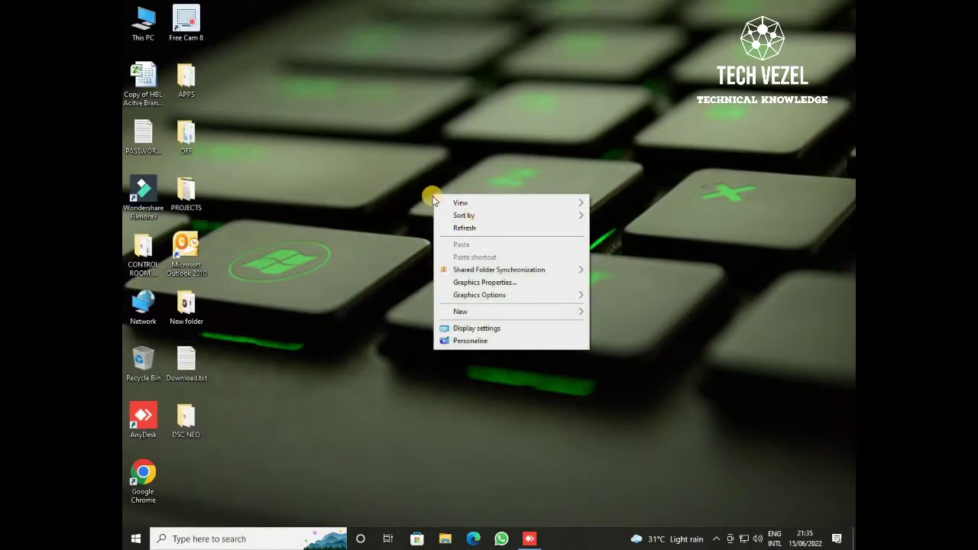
left_click(417, 179)
right_click(454, 203)
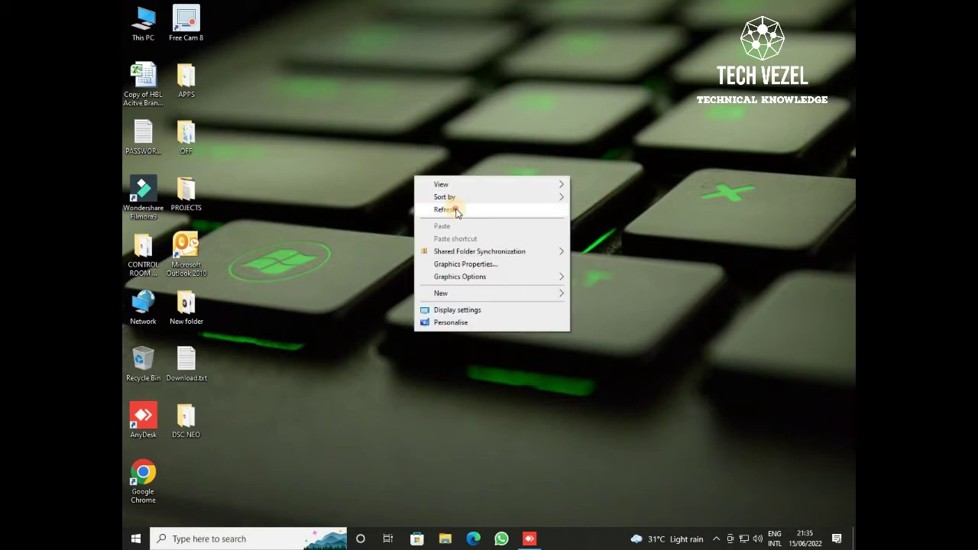
left_click(446, 210)
right_click(383, 161)
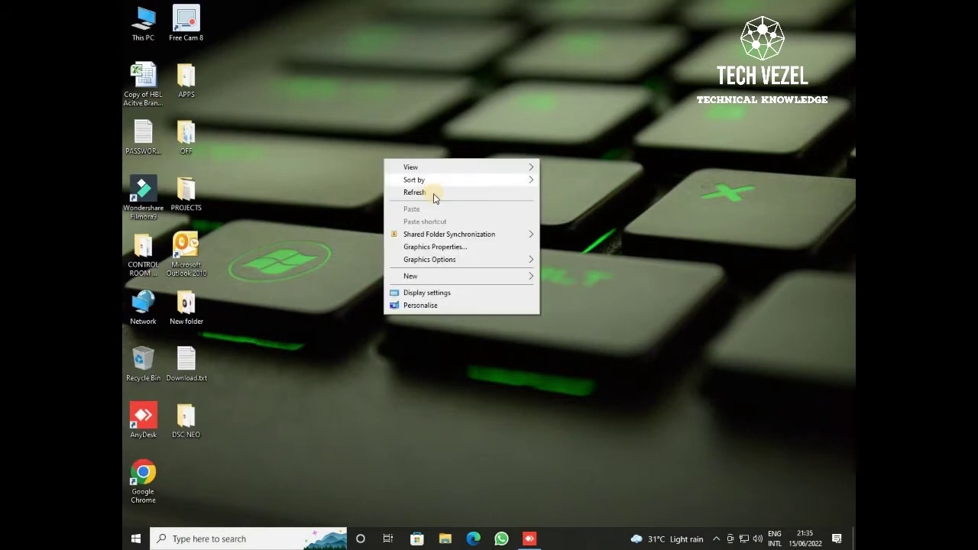
left_click(433, 193)
right_click(435, 195)
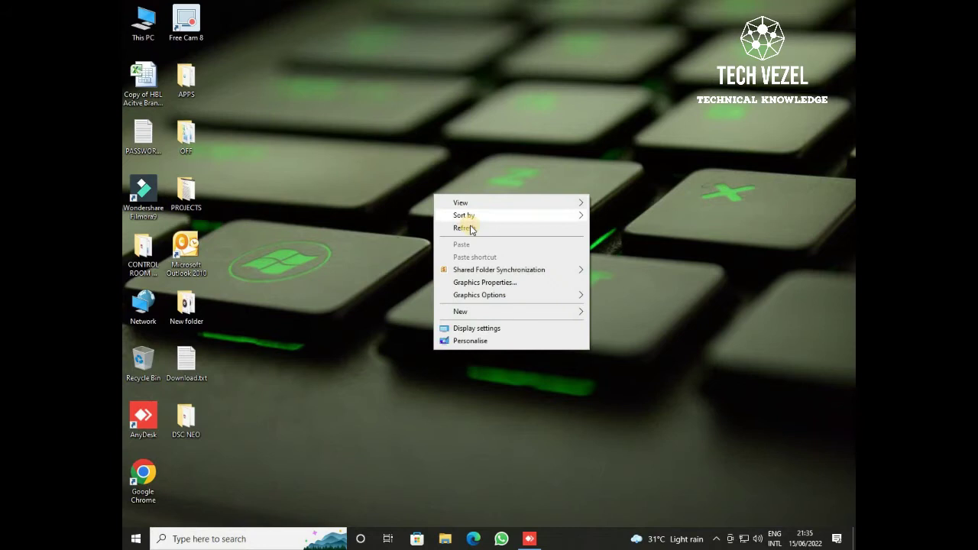
left_click(472, 228)
right_click(413, 177)
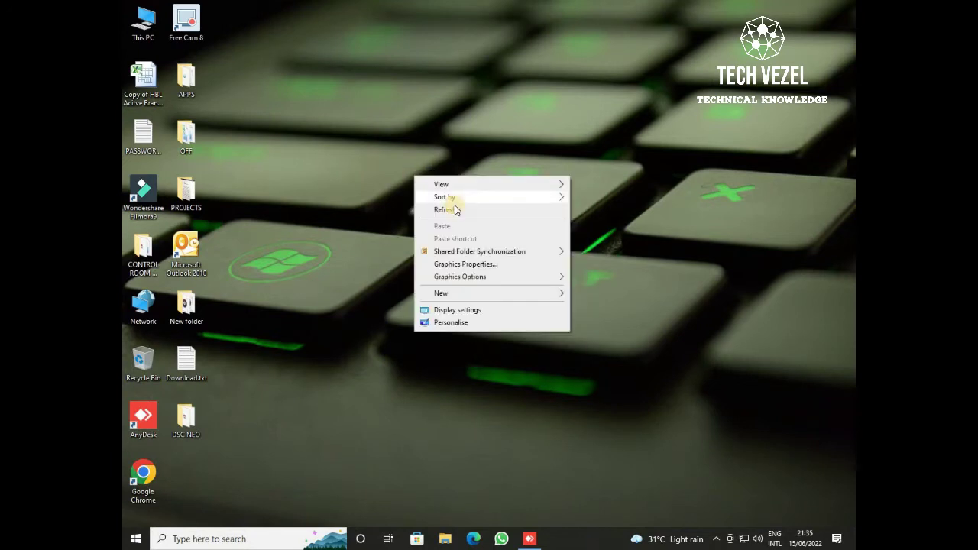
left_click(454, 210)
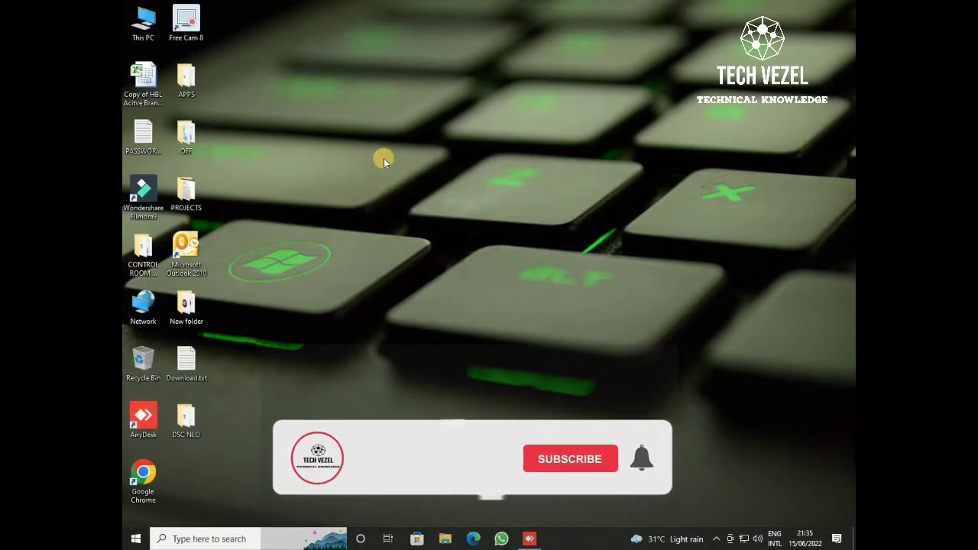
right_click(382, 158)
left_click(434, 194)
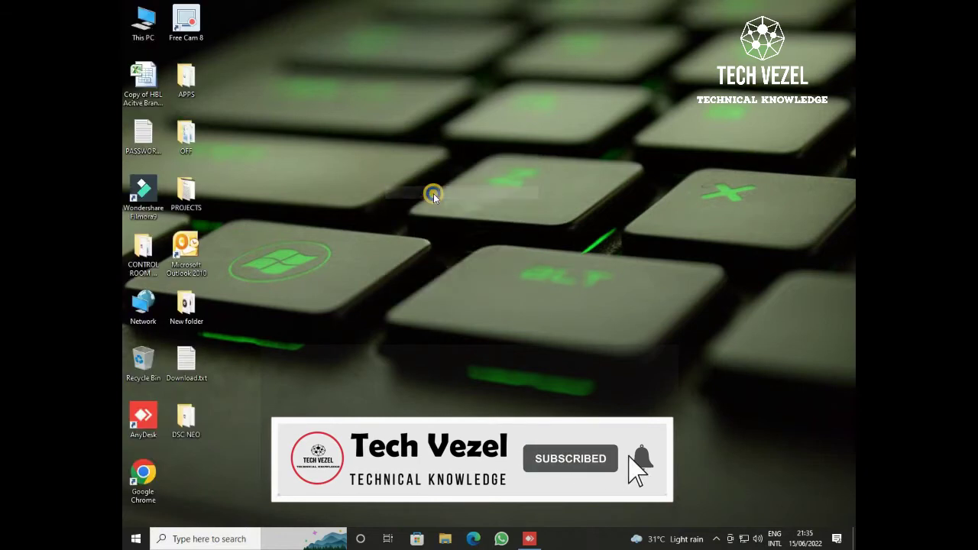
right_click(433, 193)
left_click(472, 229)
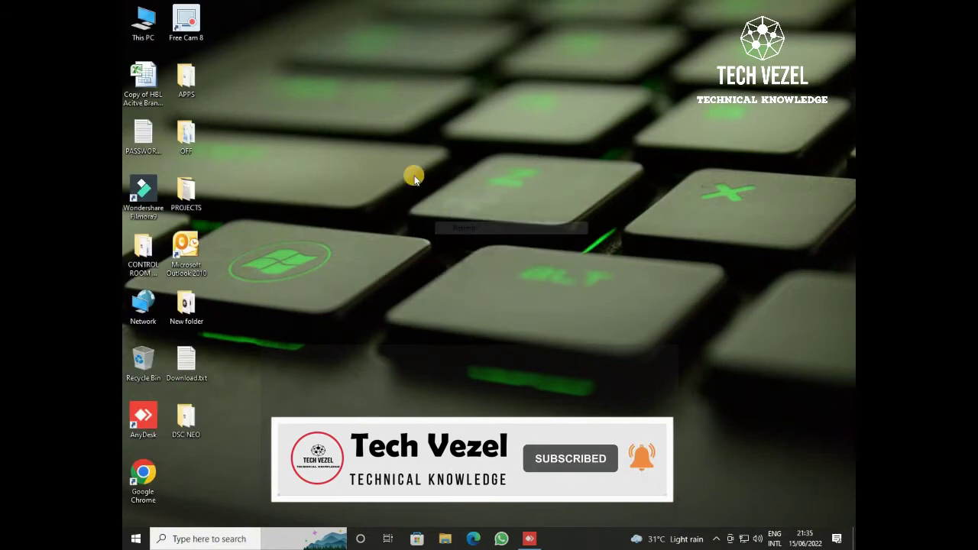
right_click(413, 176)
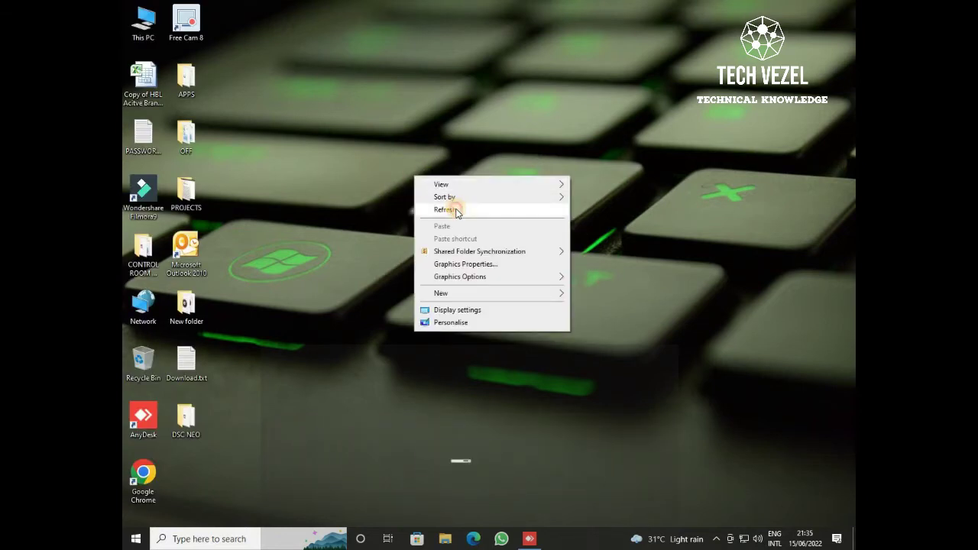
left_click(456, 211)
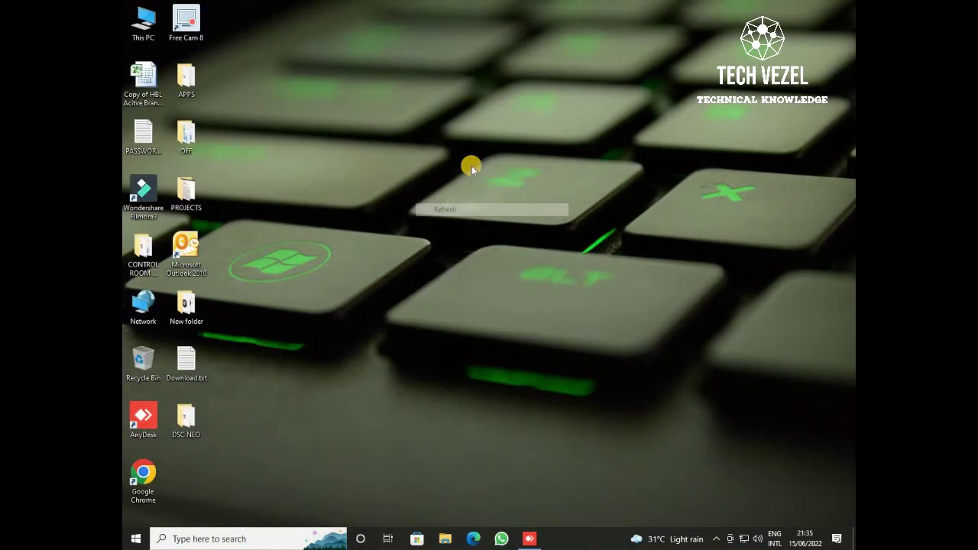
Step: Launch Word 2010 from a 'winword' taskbar search and maximize its window
left_click(267, 540)
type("wi")
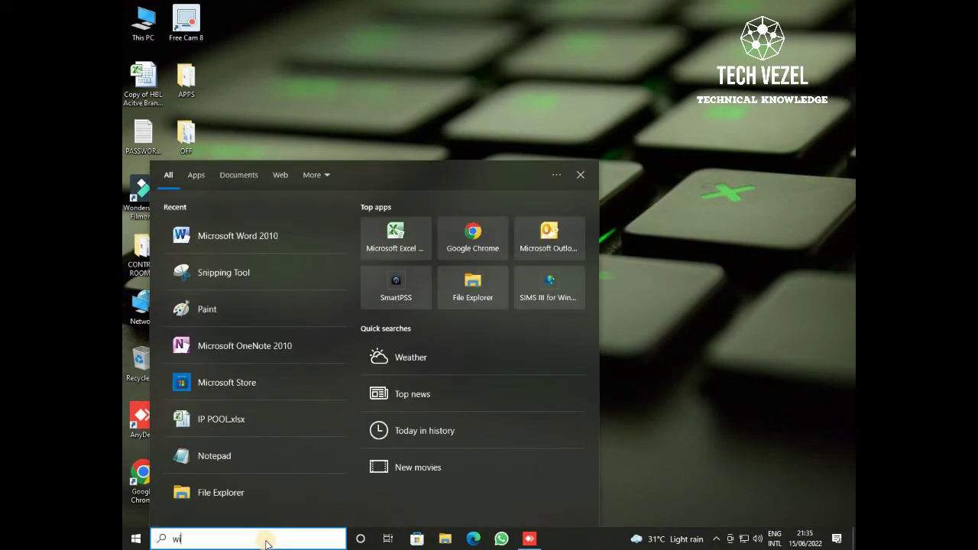
type("nword 2")
left_click(191, 221)
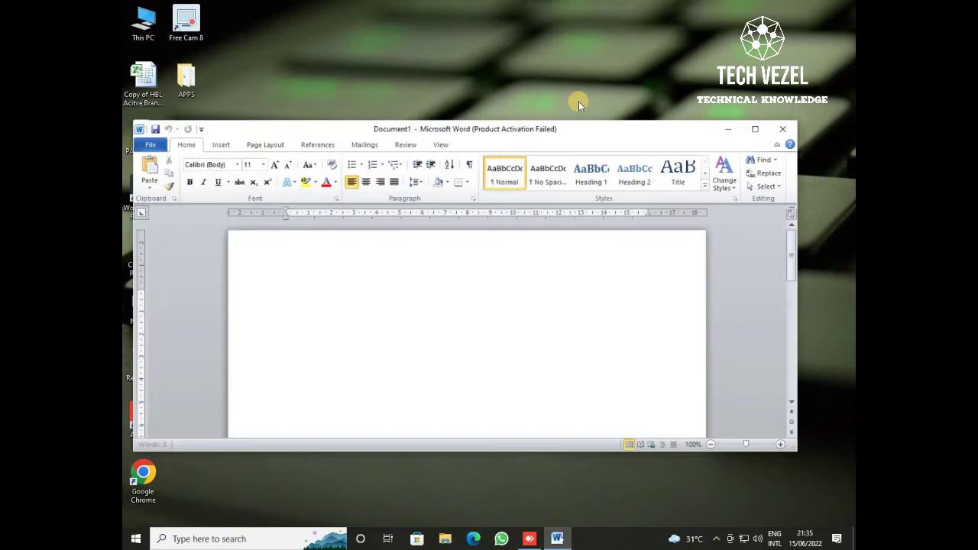
double_click(541, 123)
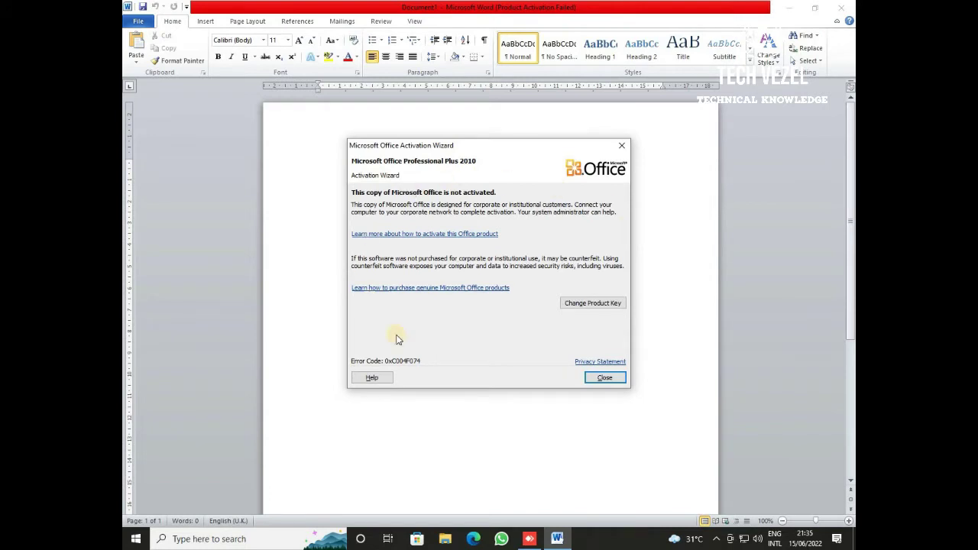
Step: Dismiss the activation warning, check File > Help showing Product Activation Required, then close Word
left_click(606, 379)
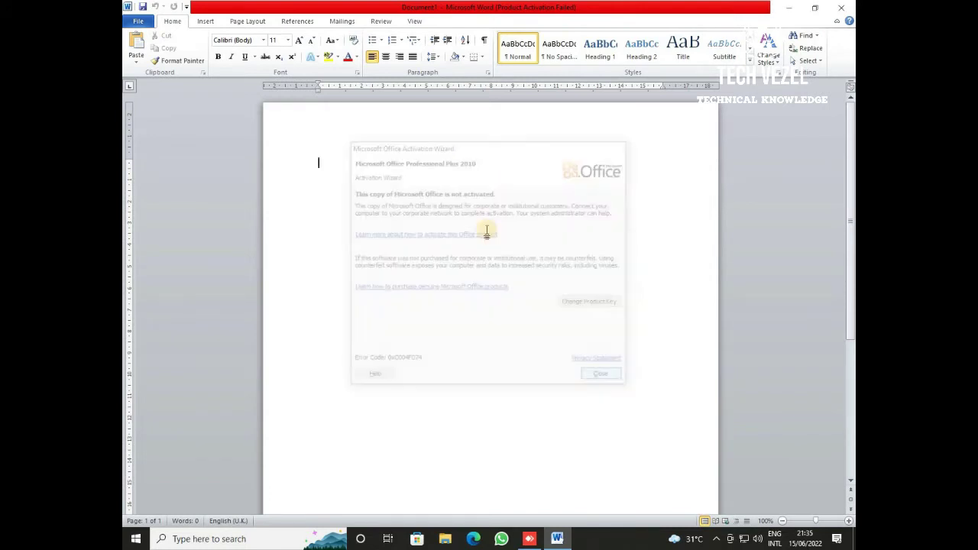
left_click(141, 21)
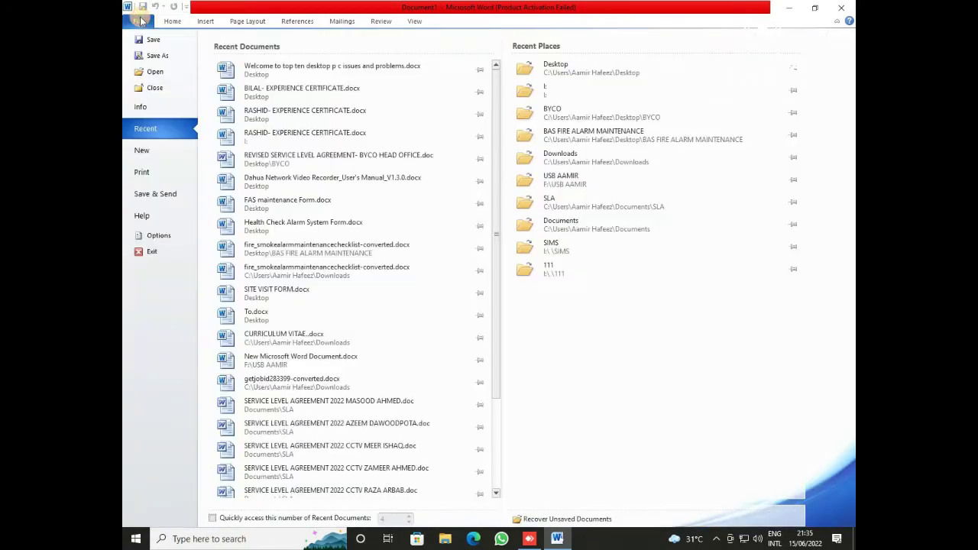
left_click(149, 217)
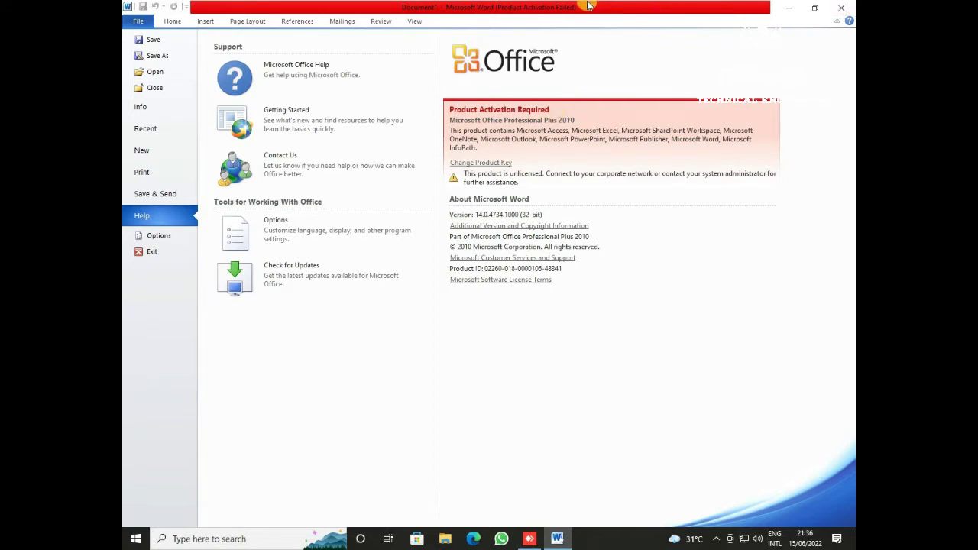
left_click(846, 17)
Step: Refresh the desktop and open Google Chrome maximized with the user's profile
right_click(450, 159)
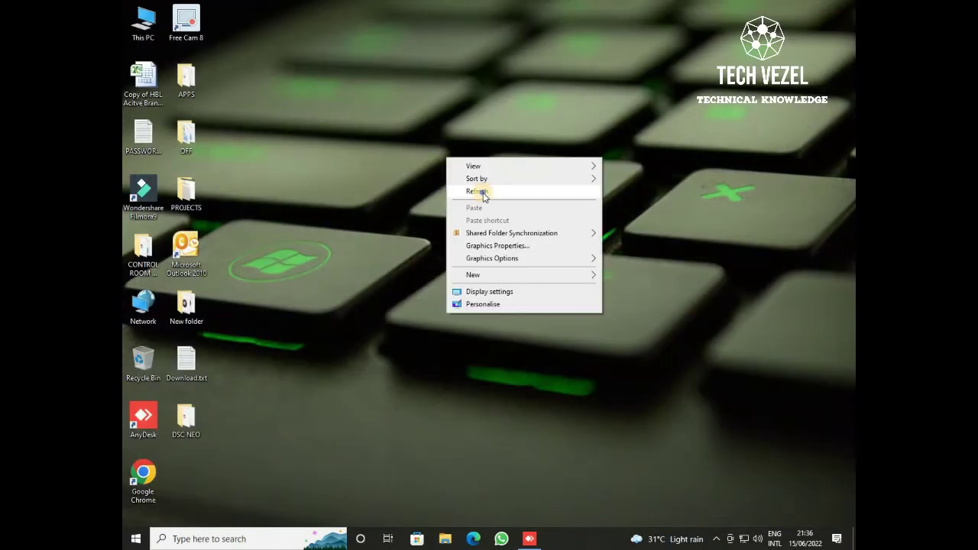
left_click(483, 192)
right_click(483, 193)
left_click(509, 224)
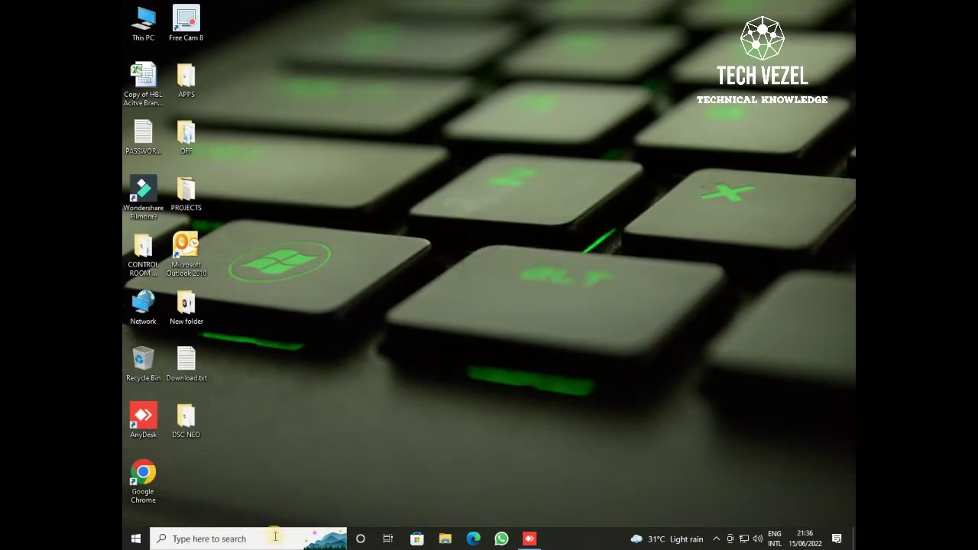
double_click(143, 475)
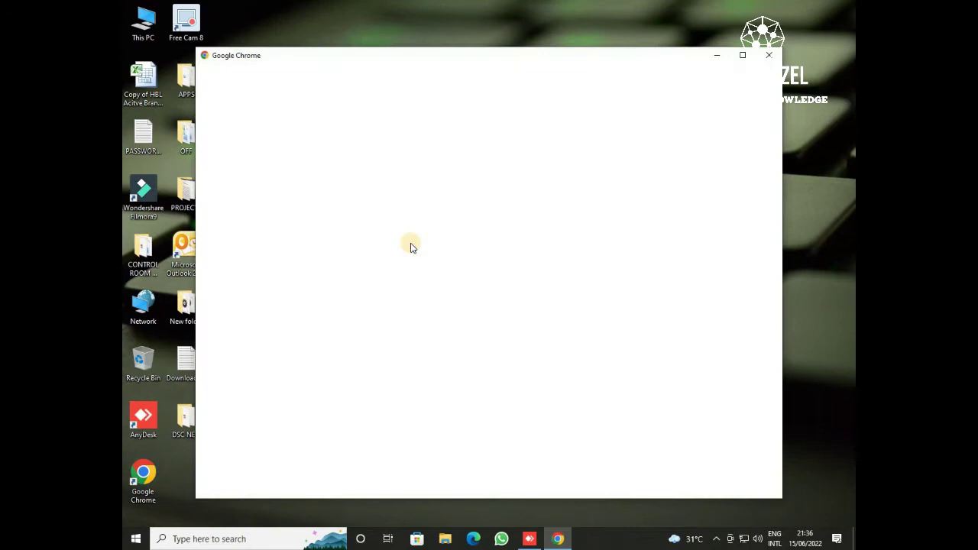
left_click(386, 305)
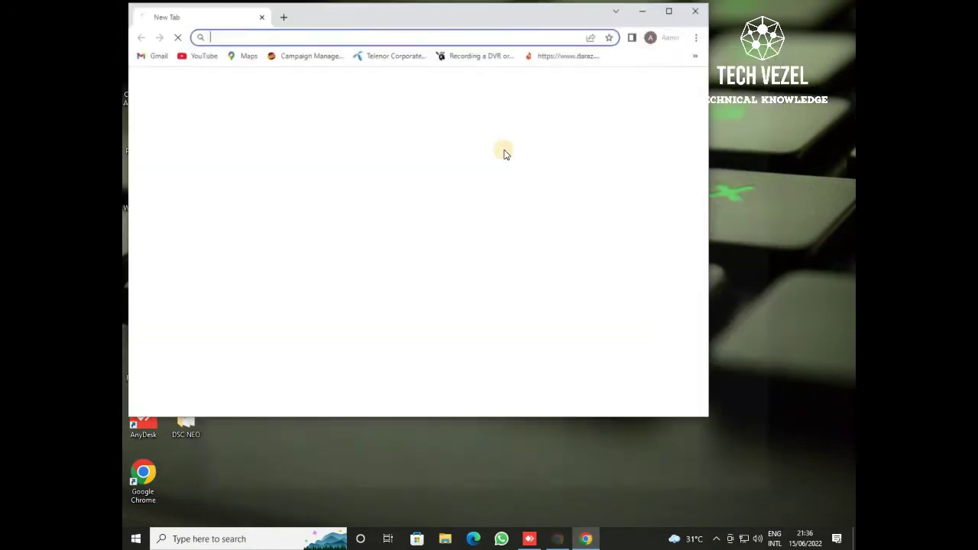
double_click(482, 73)
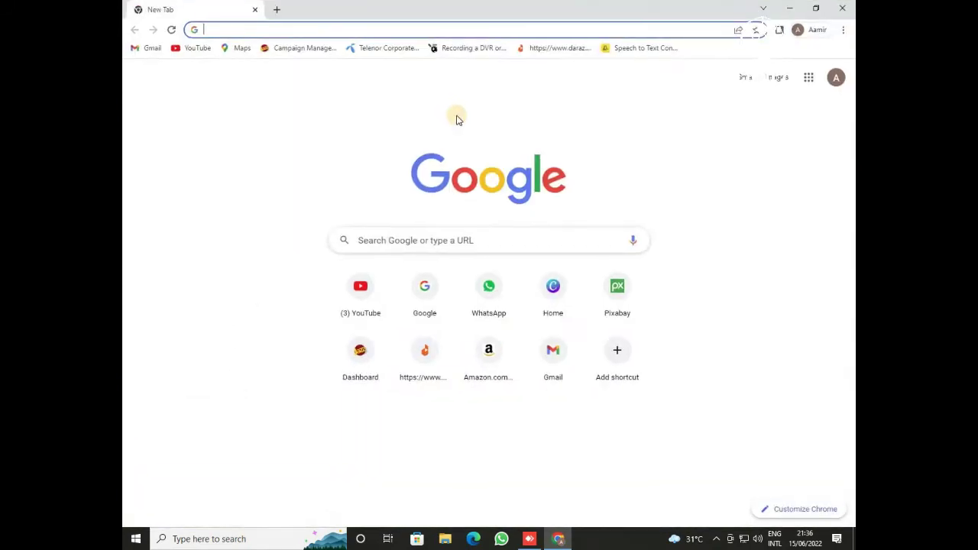
Step: Minimize Chrome, open Download.txt, and select its mega.nz download link
left_click(791, 7)
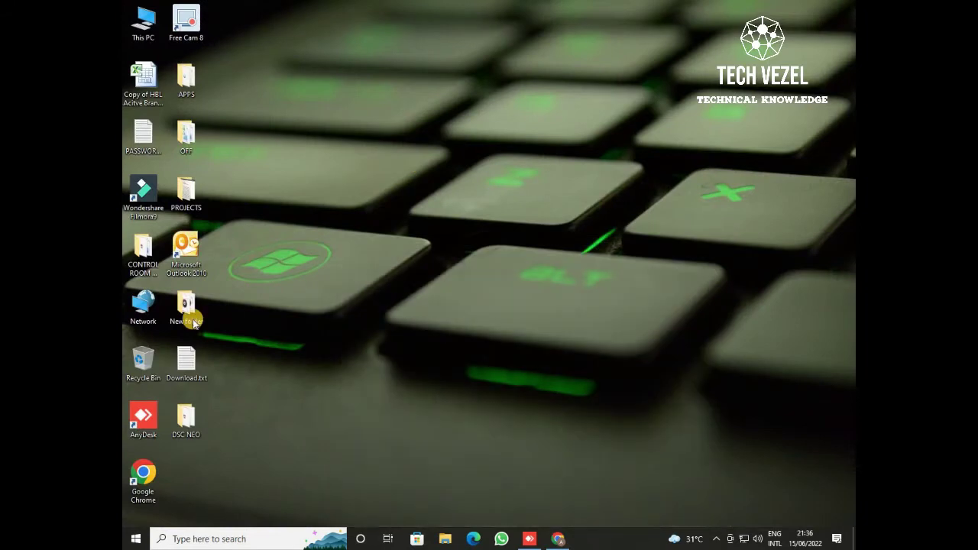
double_click(189, 364)
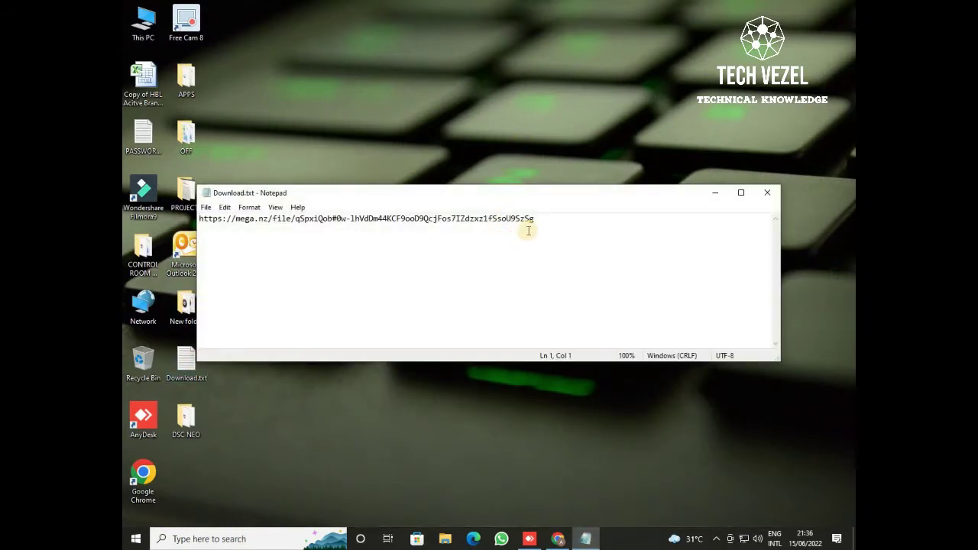
left_click_drag(538, 219, 200, 219)
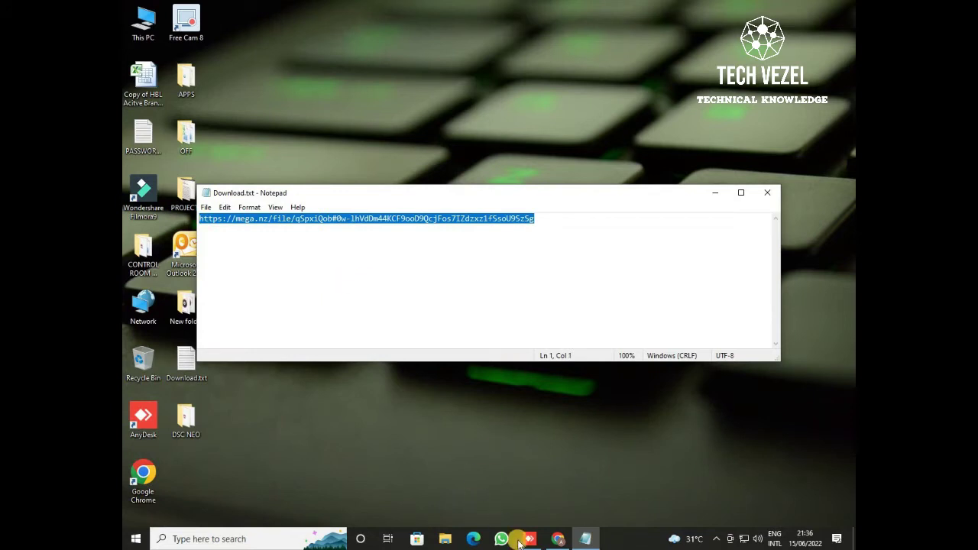
Step: Load the copied mega.nz link in Chrome and expand the file's Download options
left_click(559, 540)
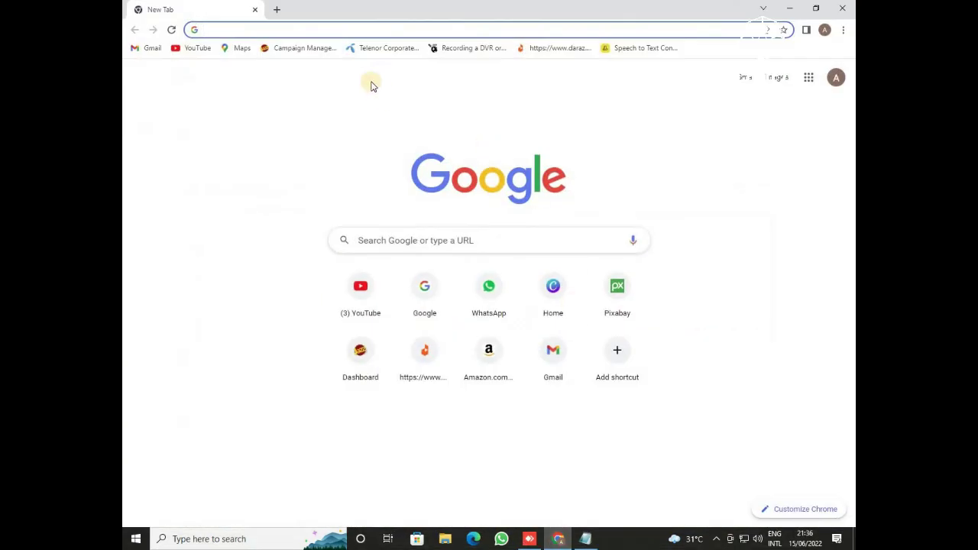
key("ctrl+v")
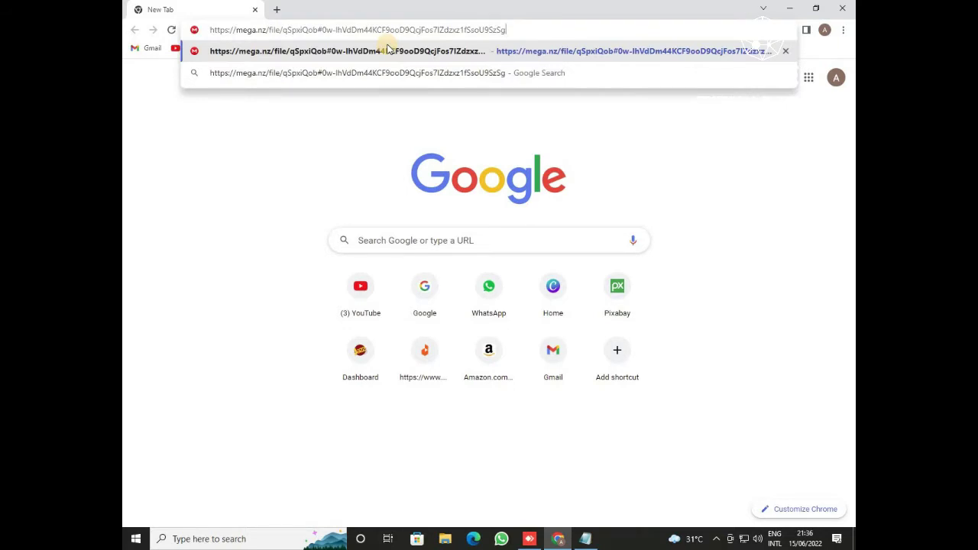
key("Return")
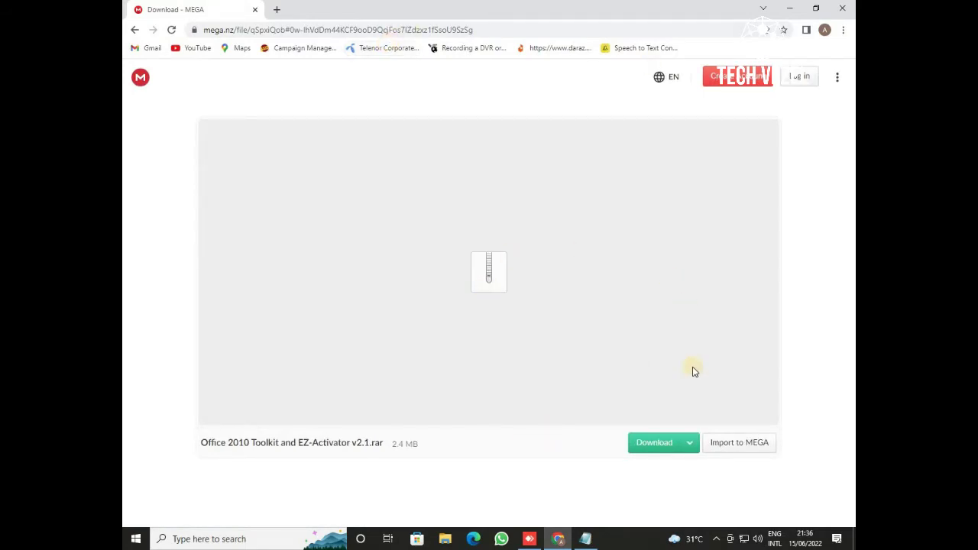
left_click(690, 445)
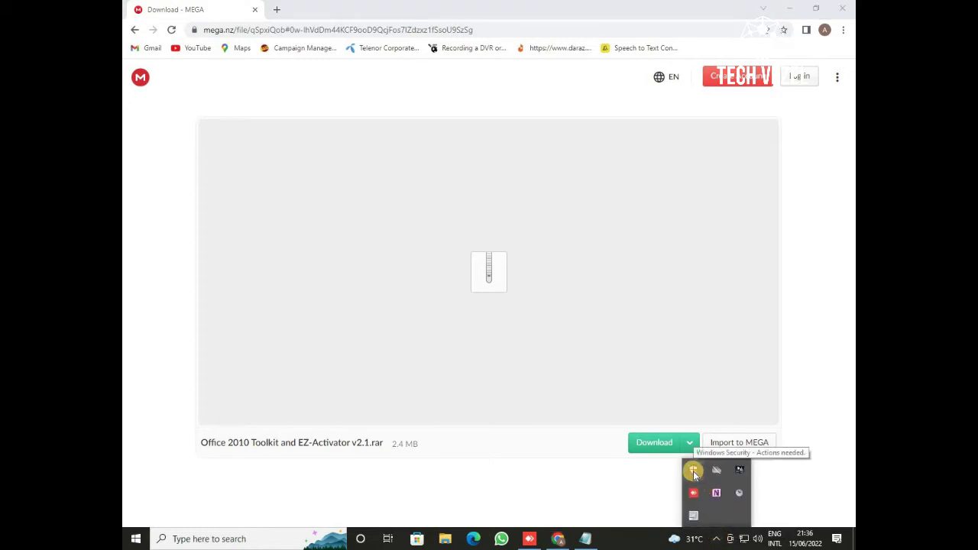
Step: Review the Virus & threat protection and Firewall pages, ending on real-time protection settings
left_click(694, 471)
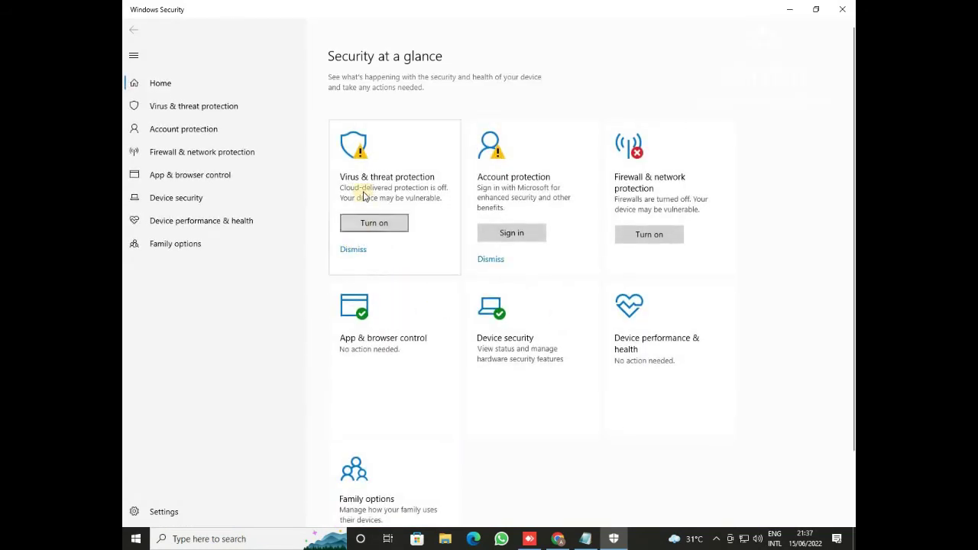
left_click(356, 164)
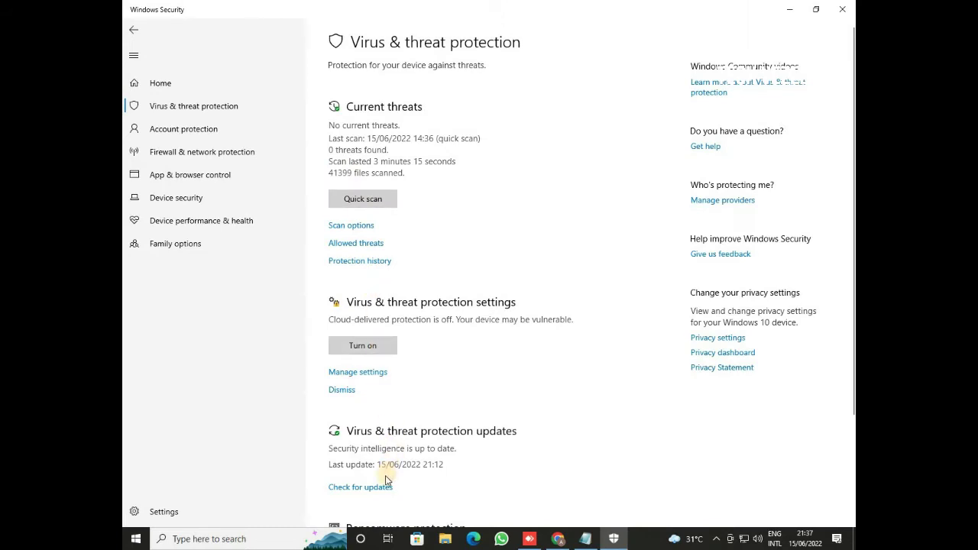
scroll(524, 388, "down", 2)
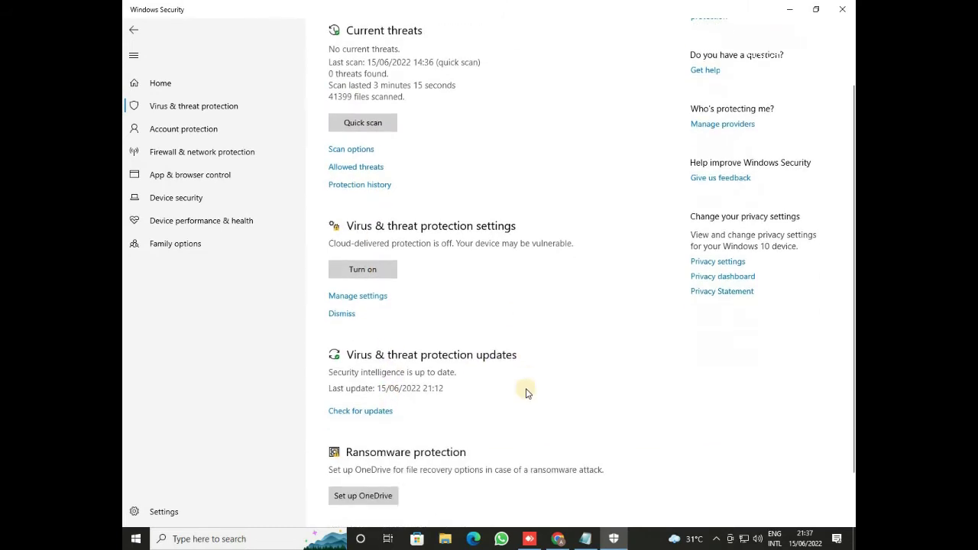
left_click(187, 152)
scroll(471, 213, "down", 1)
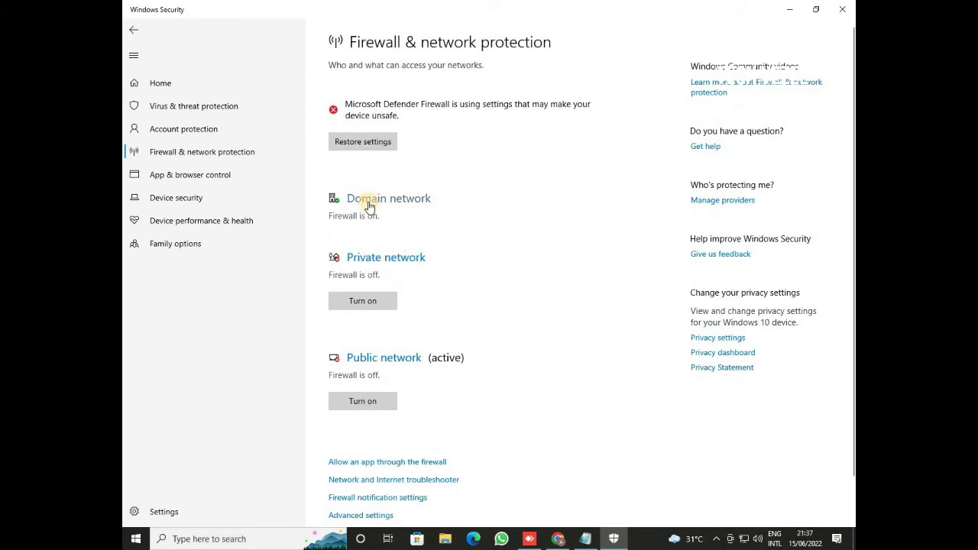
left_click(229, 112)
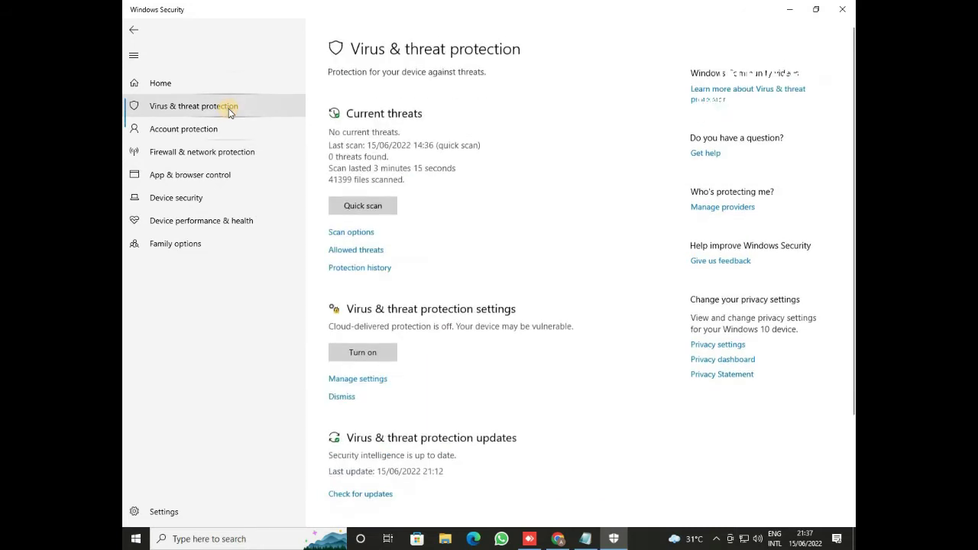
left_click(357, 379)
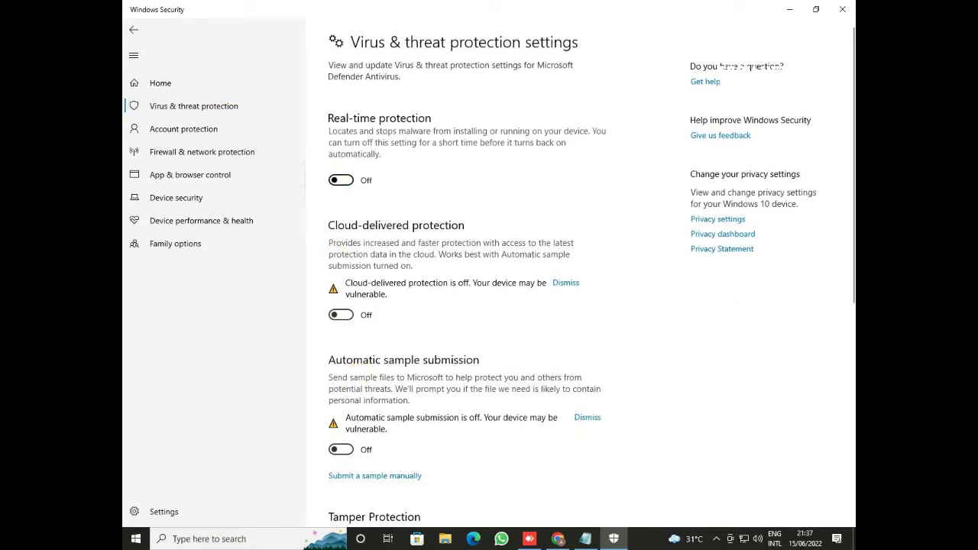
mouse_move(851, 229)
left_mouse_down()
mouse_move(851, 382)
mouse_move(849, 31)
left_mouse_up()
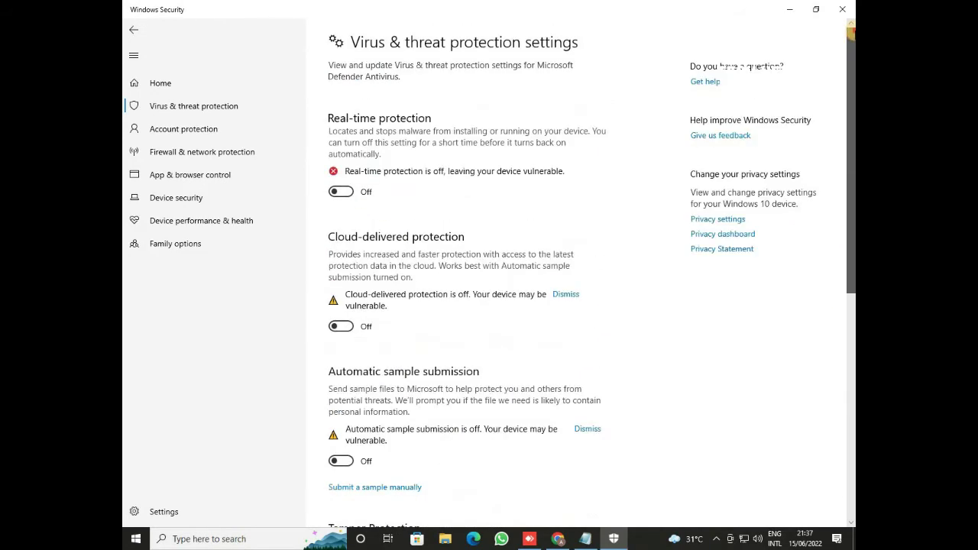
Step: Standard-download Office 2010 Toolkit and EZ-Activator v2.1.rar and show it in Downloads
left_click(790, 11)
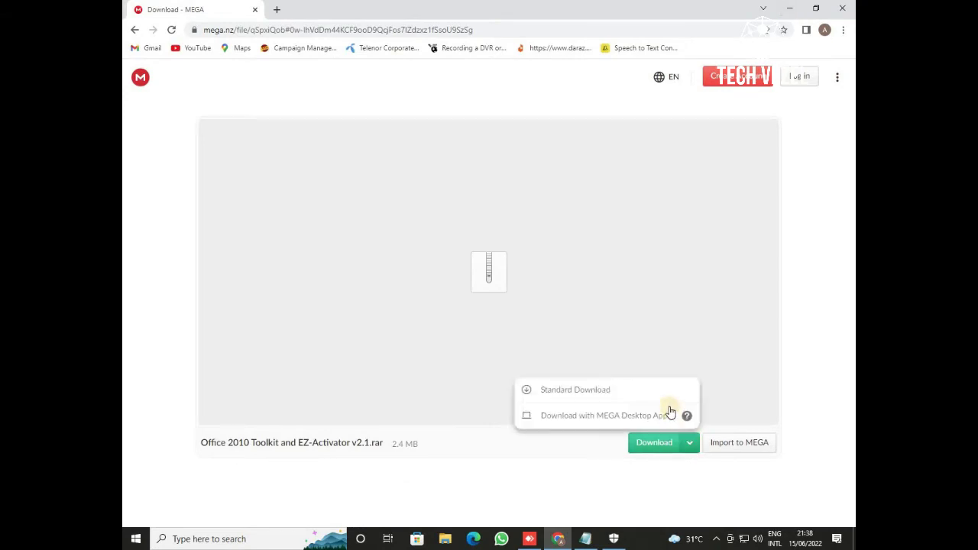
left_click(606, 399)
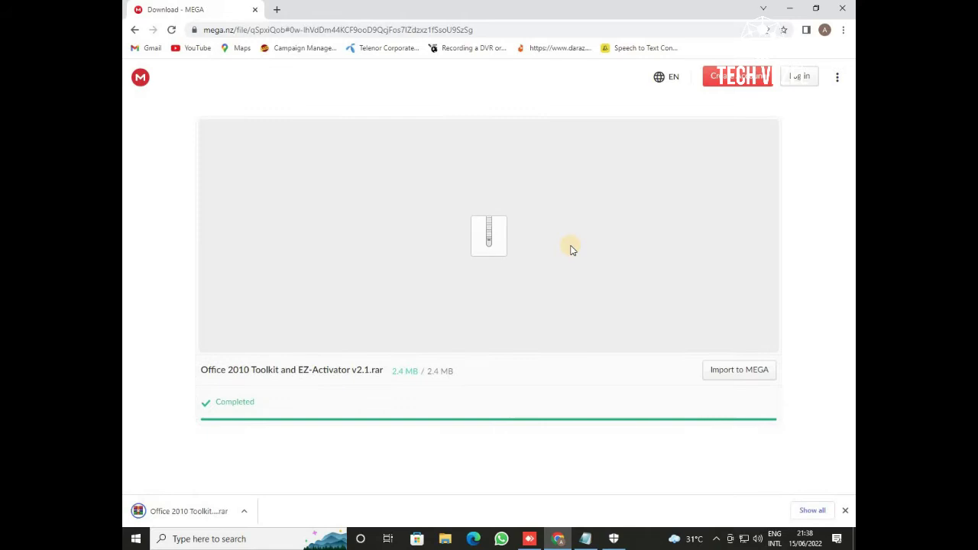
left_click(243, 513)
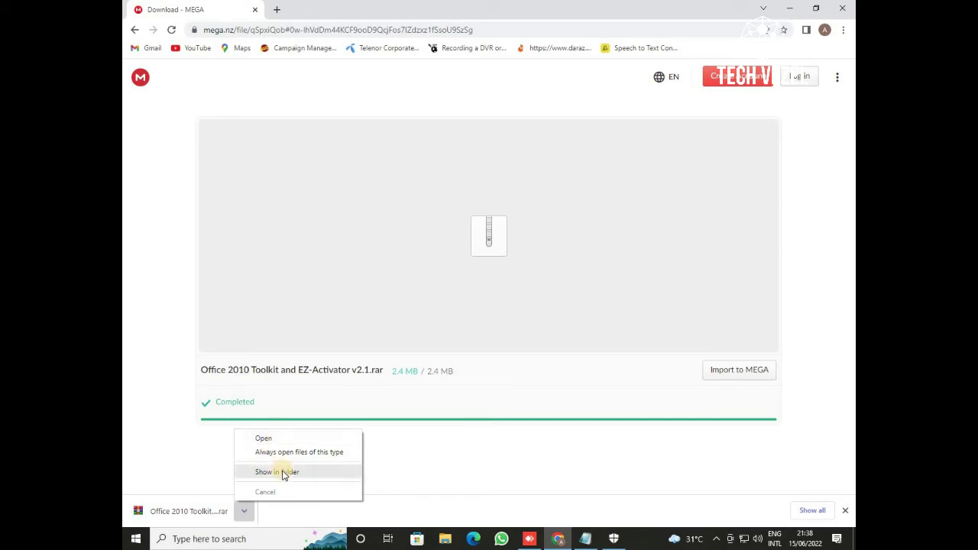
left_click(285, 473)
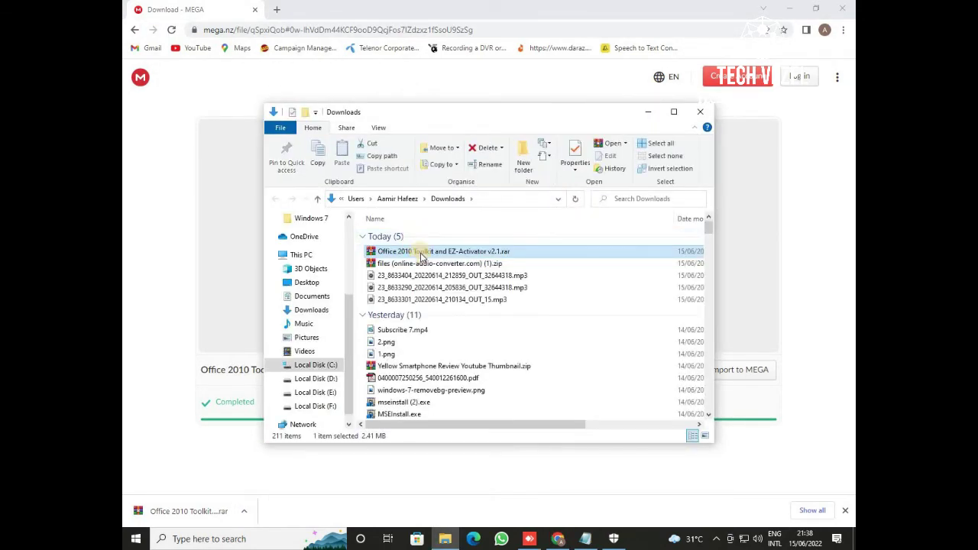
mouse_move(421, 252)
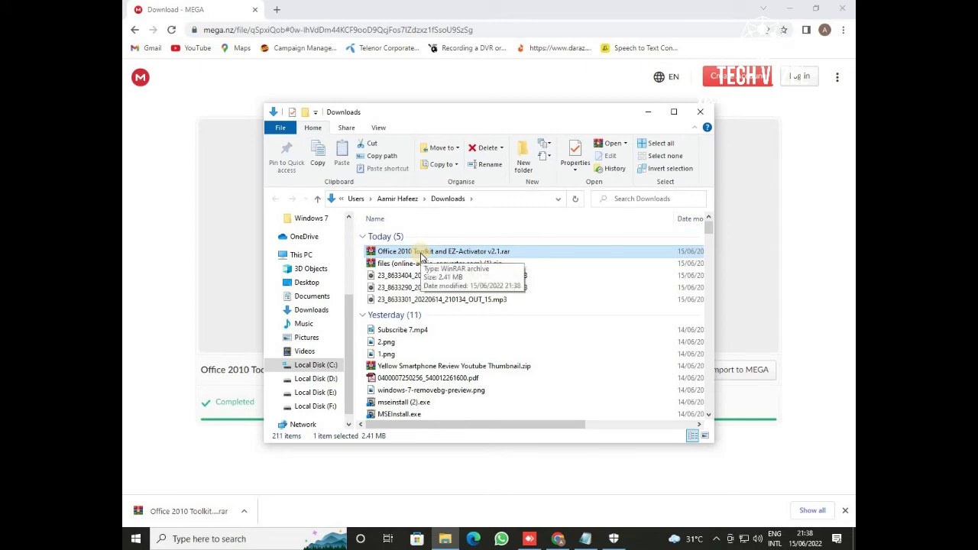
Step: Close the Downloads window, minimize Chrome, and refresh the desktop twice
left_click(648, 112)
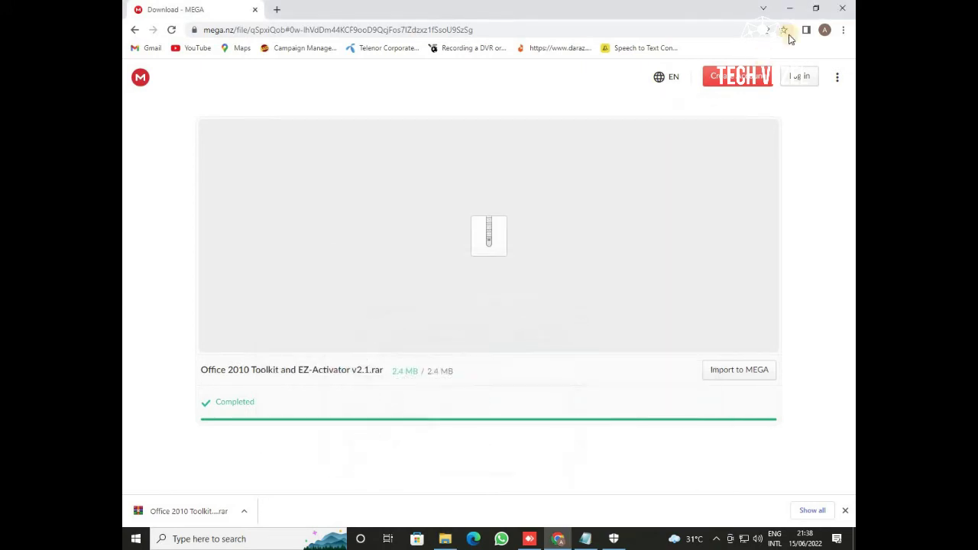
left_click(792, 9)
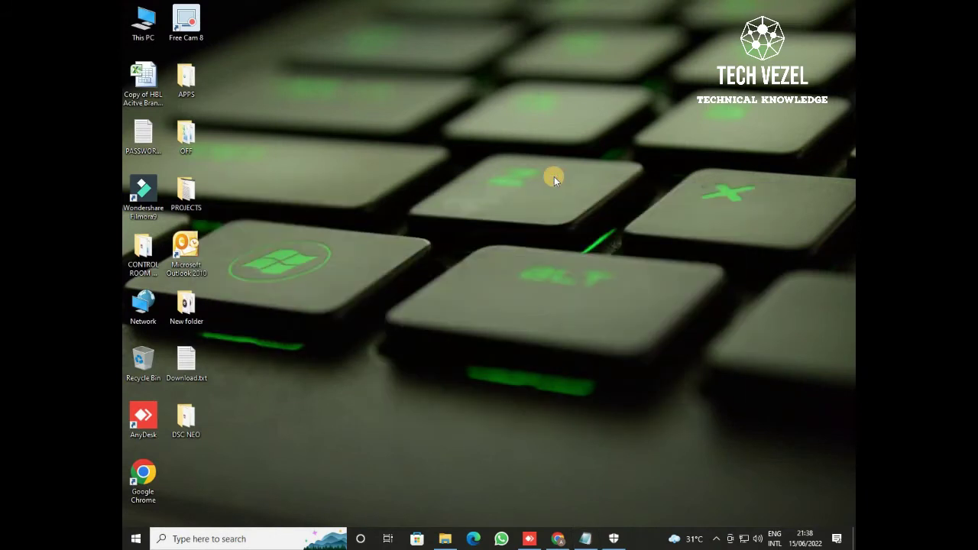
right_click(405, 166)
left_click(434, 198)
right_click(434, 196)
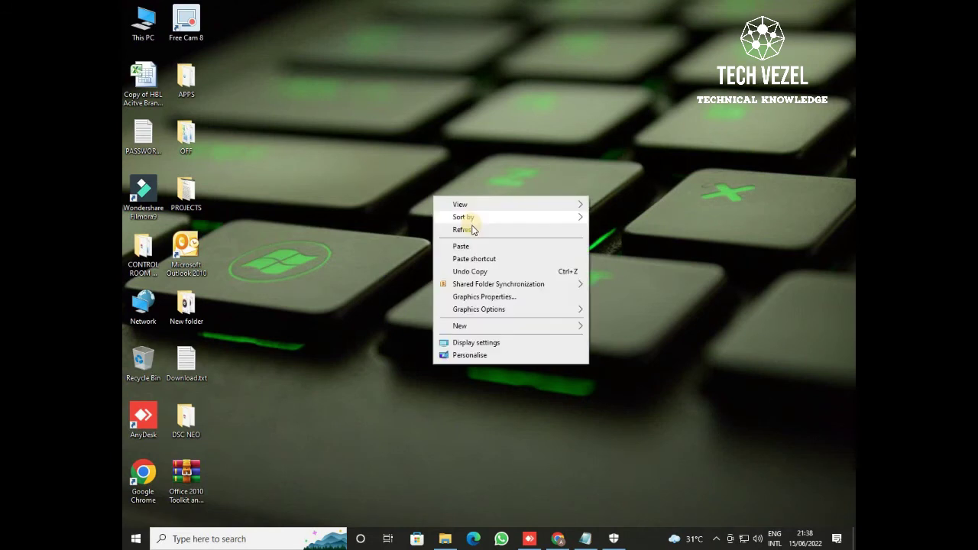
left_click(522, 228)
Step: Run Extract Here on the Office 2010 Toolkit rar on the desktop
left_click(191, 478)
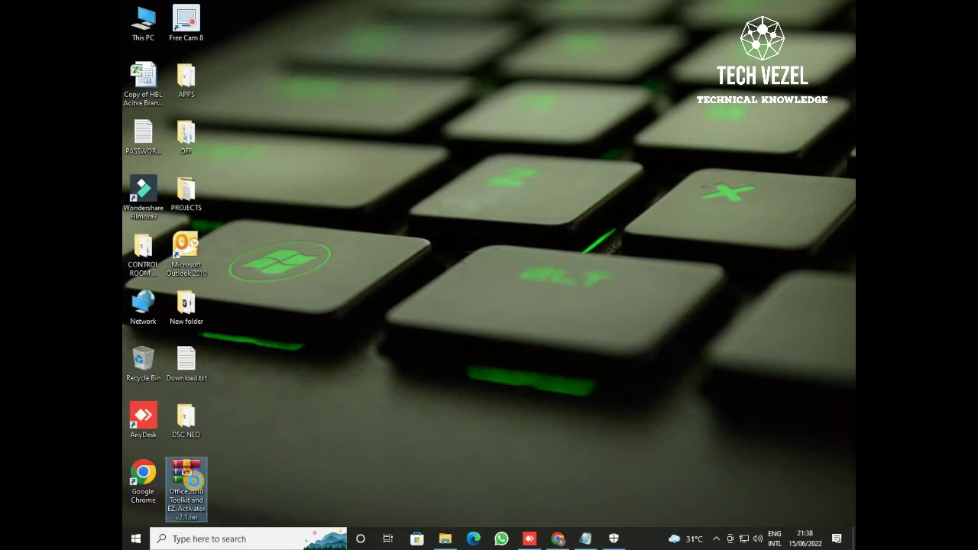
right_click(194, 481)
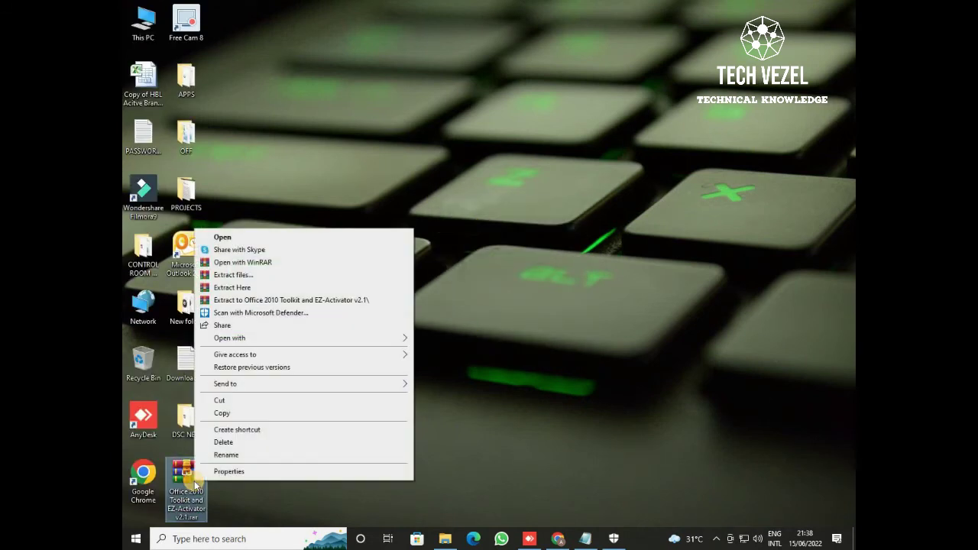
left_click(245, 287)
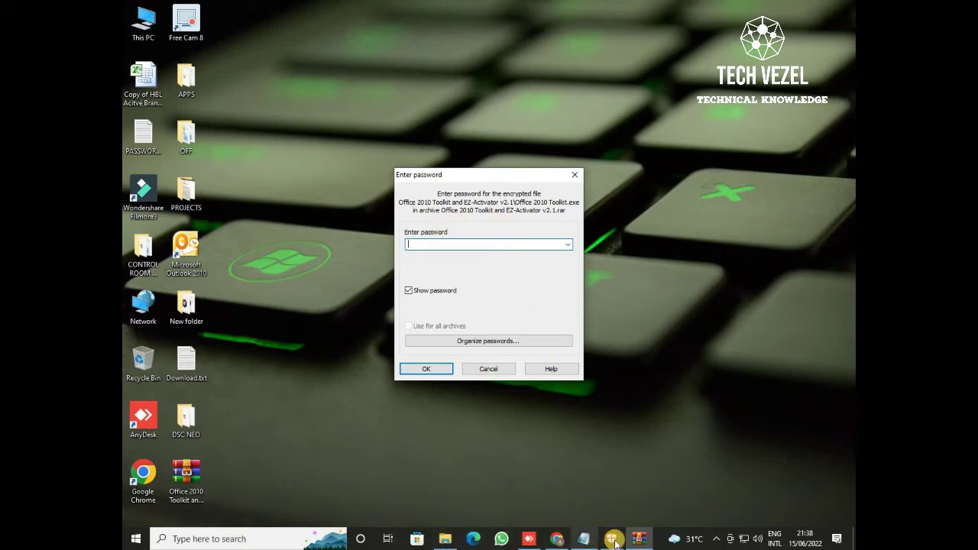
Step: Return to the desktop, refresh it, and rerun Extract Here on the Office 2010 Toolkit archive
left_click(558, 539)
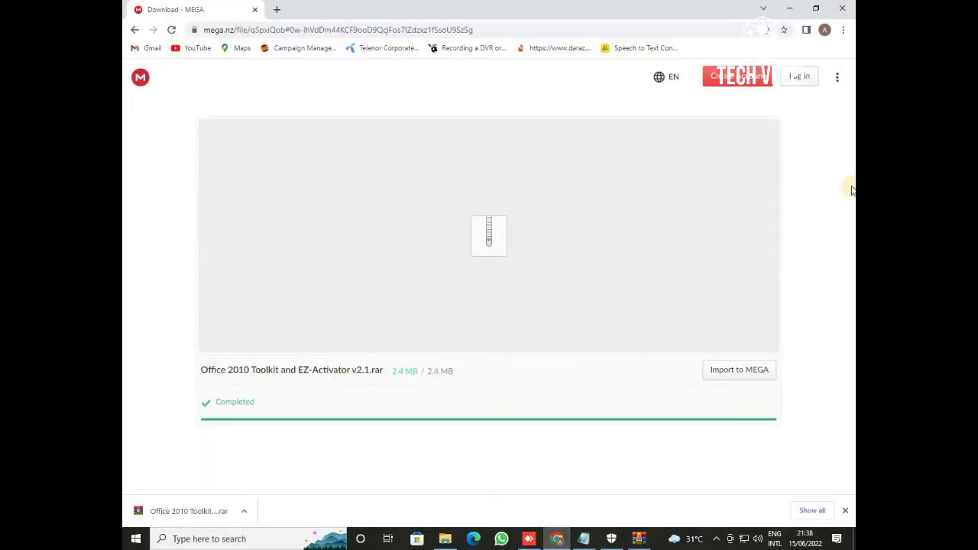
left_click(555, 537)
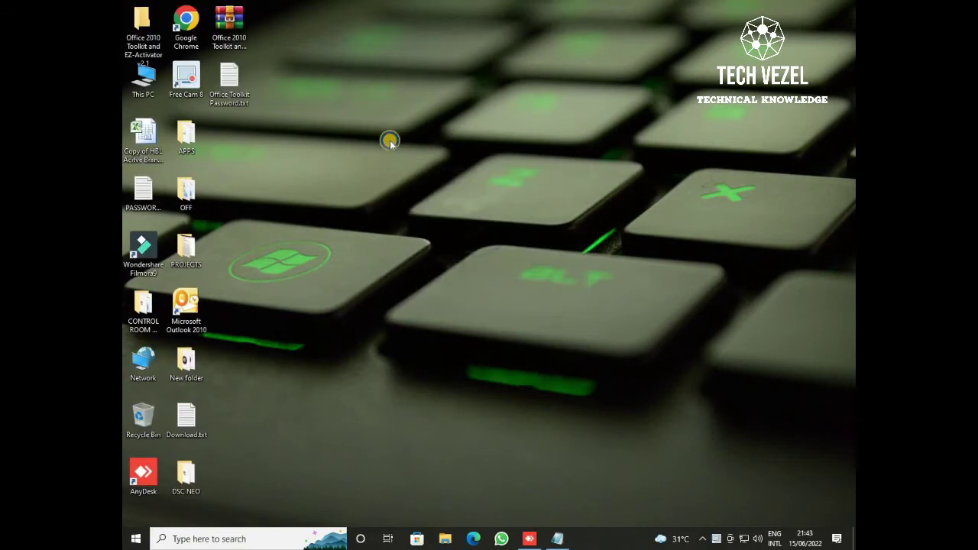
right_click(385, 130)
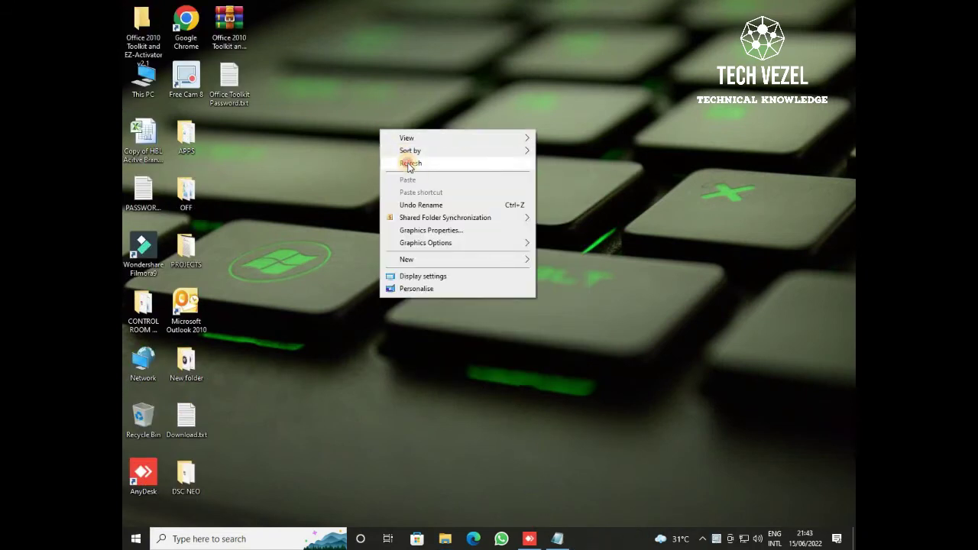
left_click(403, 159)
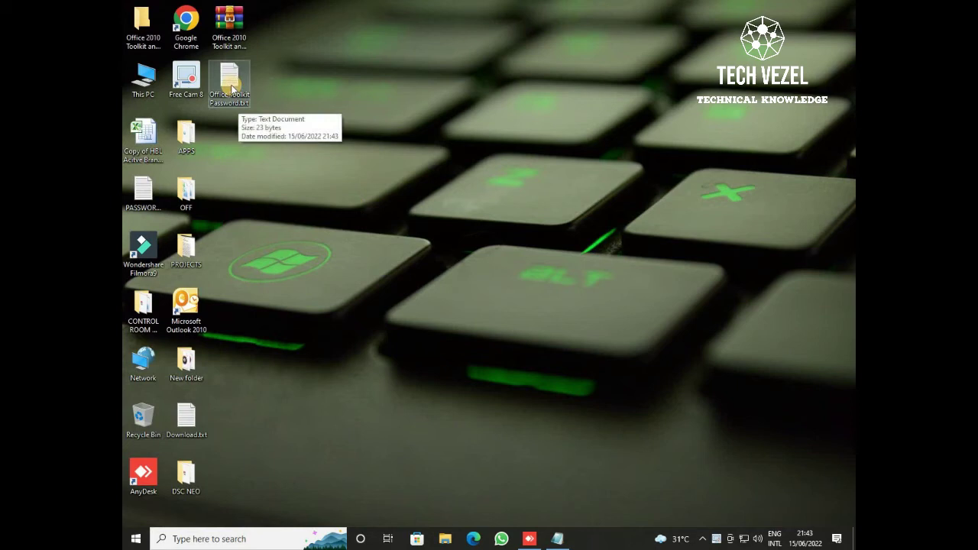
right_click(233, 40)
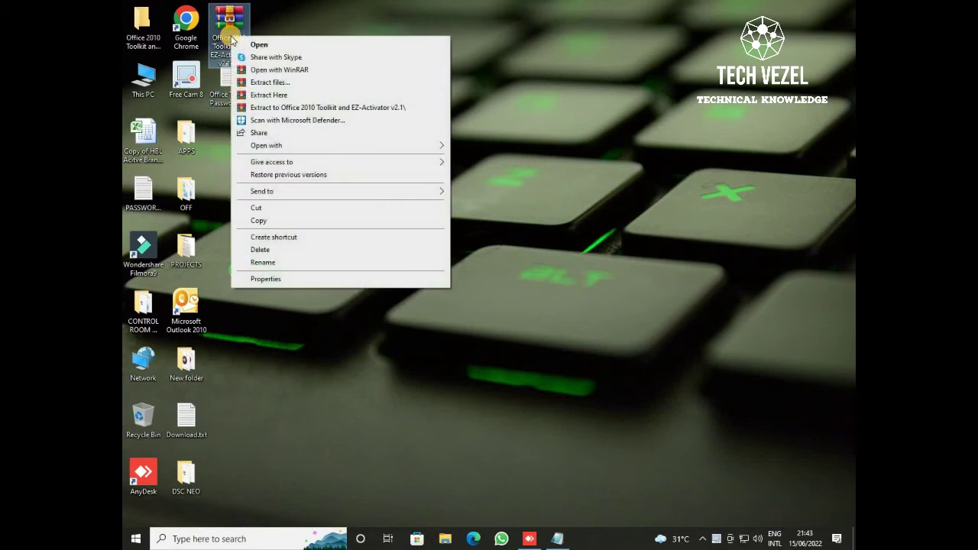
left_click(262, 96)
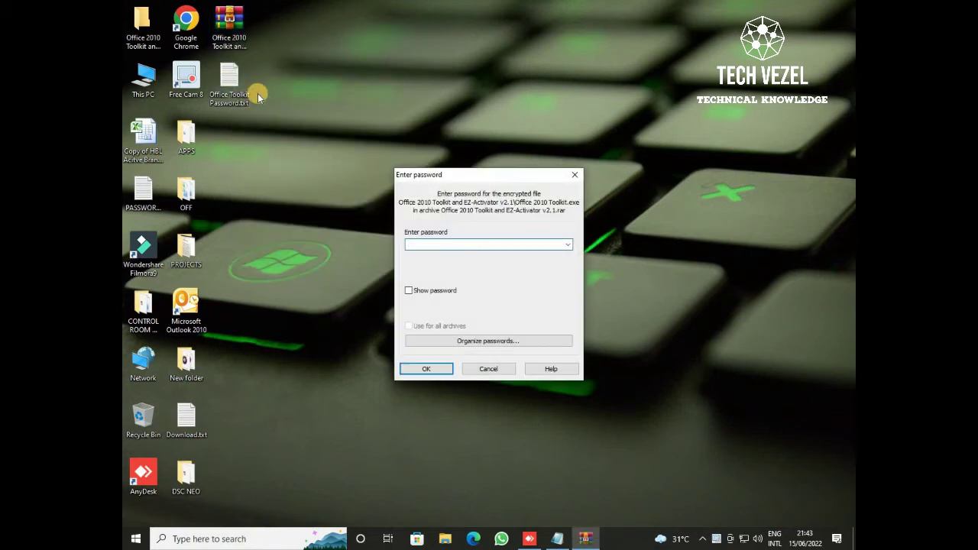
Step: Paste the password from the Office Toolkit Password note into WinRAR, confirm, and close the note
double_click(231, 93)
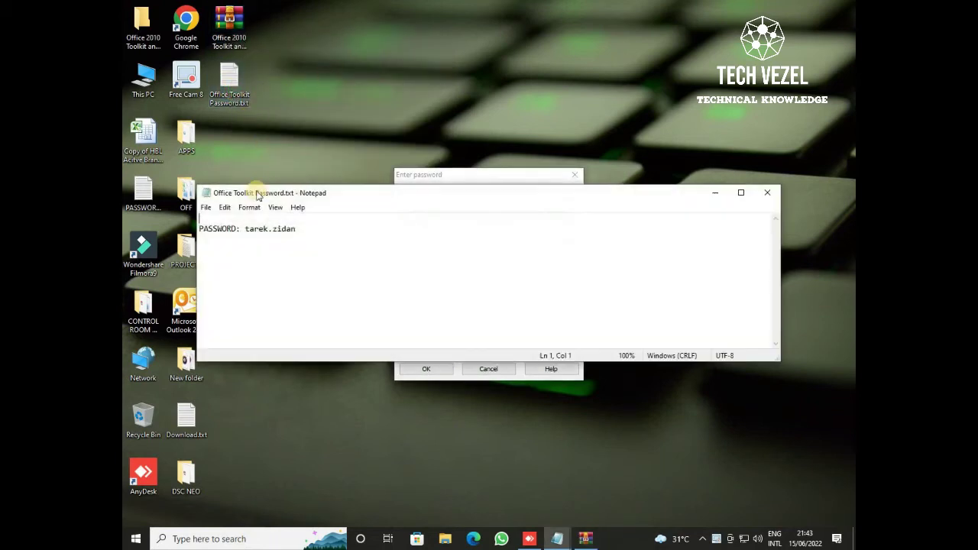
double_click(289, 230)
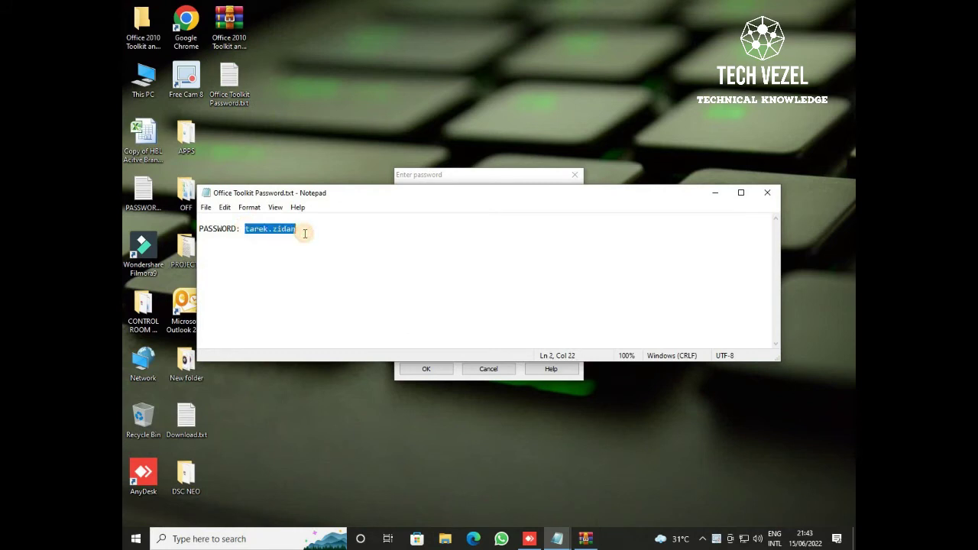
left_click(434, 175)
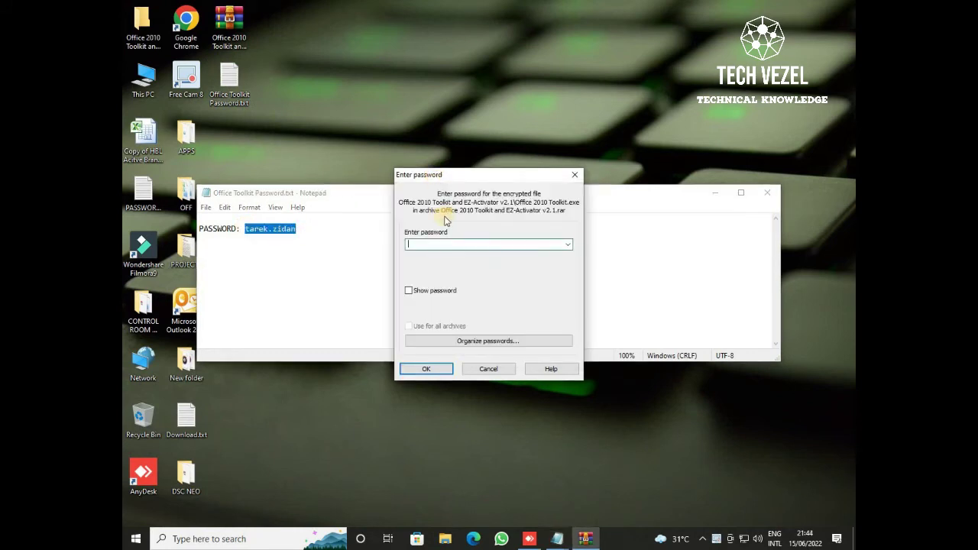
key("ctrl+v")
left_click(428, 369)
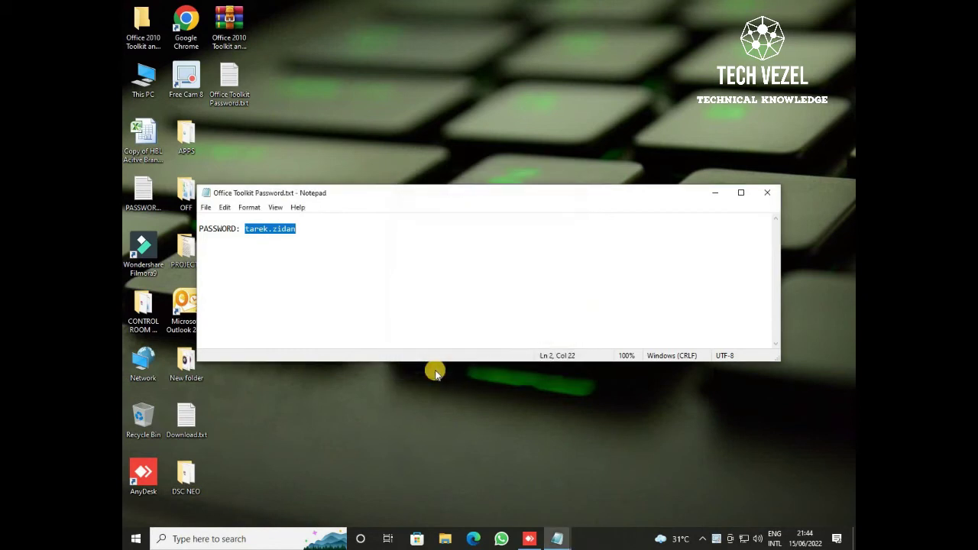
left_click(767, 192)
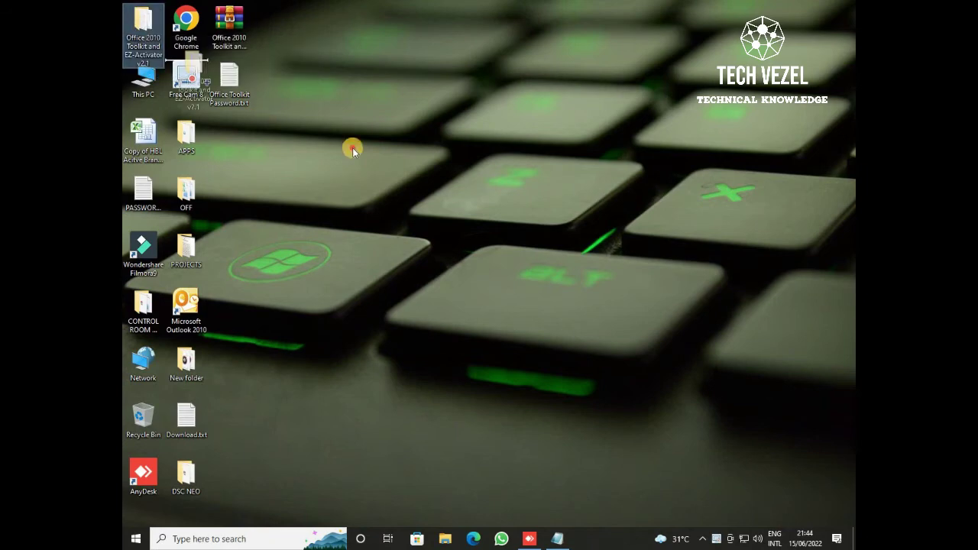
Step: Open the extracted Office 2010 Toolkit folder maximized and launch Office 2010 Toolkit.exe
left_click_drag(146, 29, 385, 151)
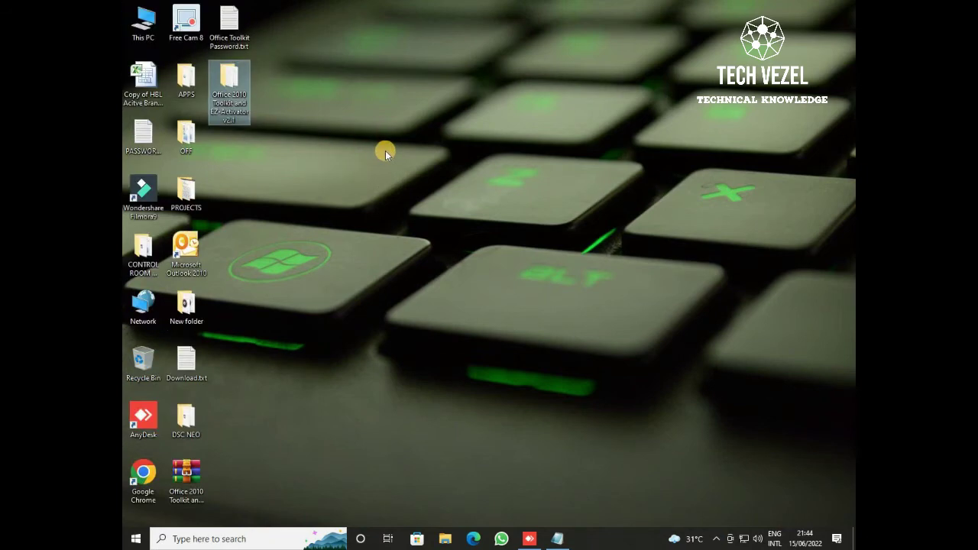
double_click(231, 105)
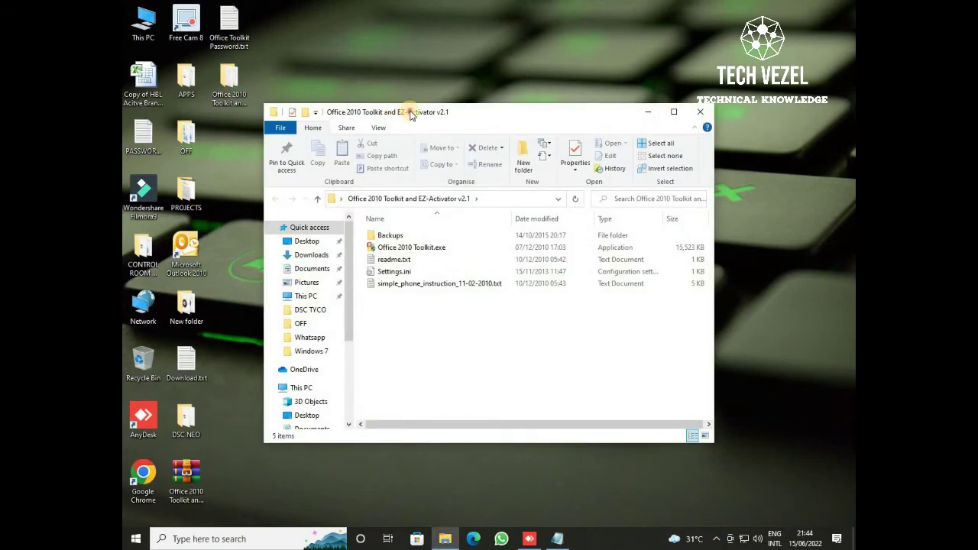
double_click(410, 113)
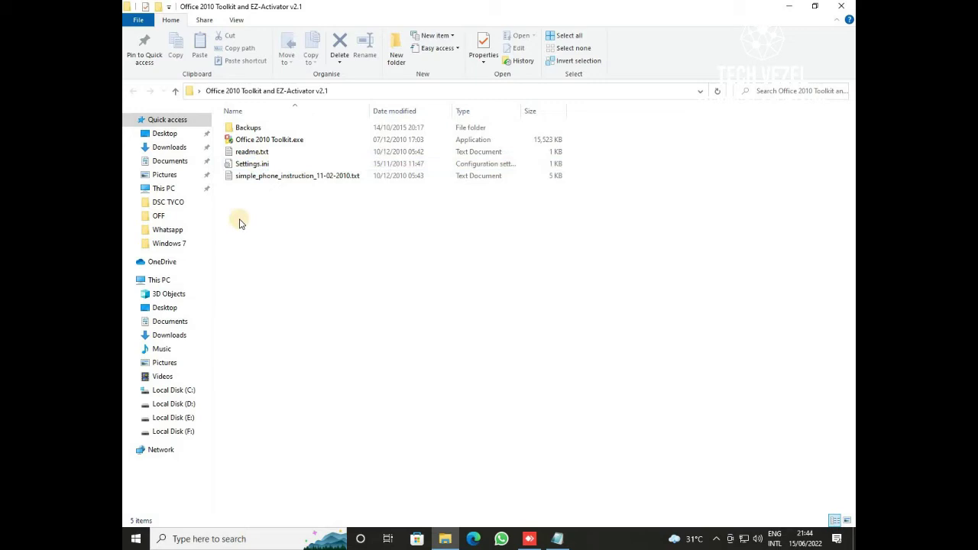
double_click(284, 142)
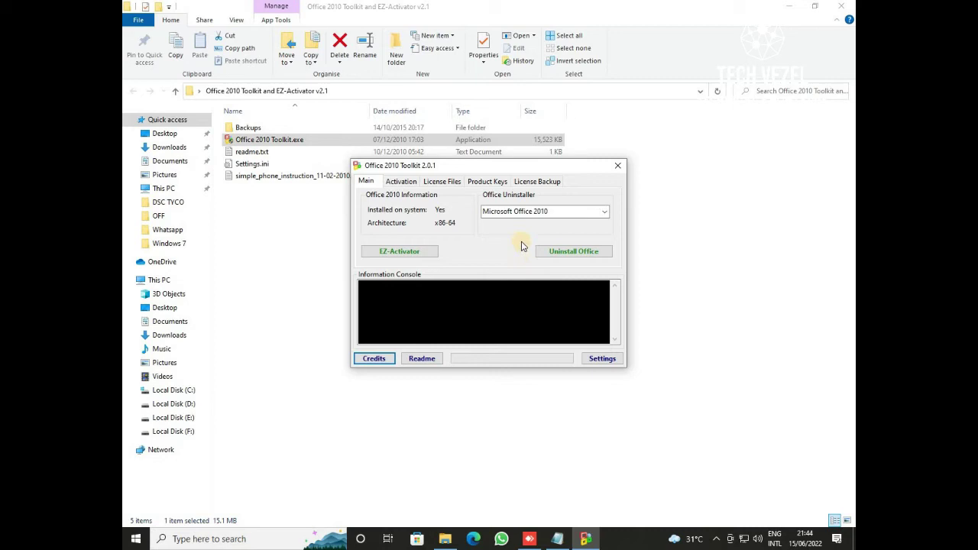
Step: Keep Microsoft Office 2010 selected in the dropdown and start EZ-Activator
left_click(541, 214)
left_click(603, 212)
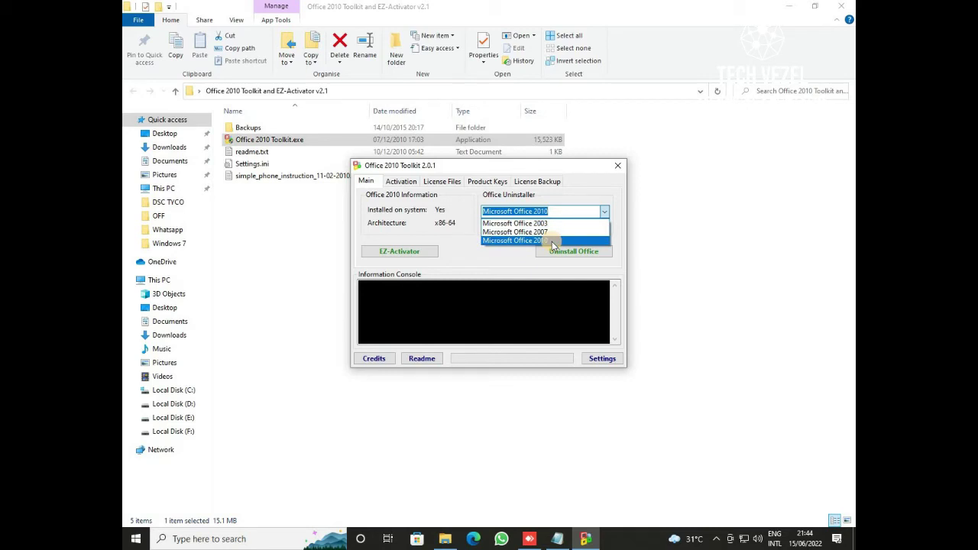
left_click(552, 241)
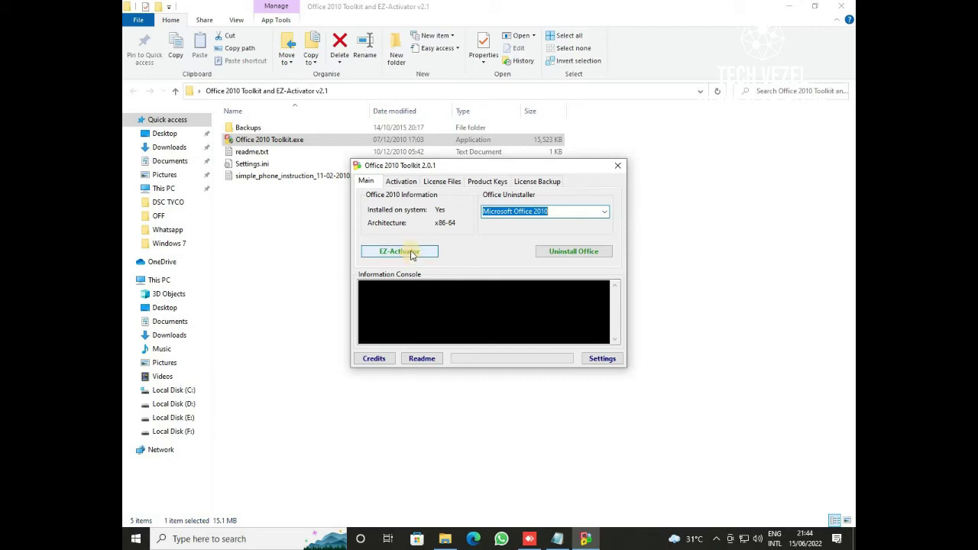
left_click(412, 252)
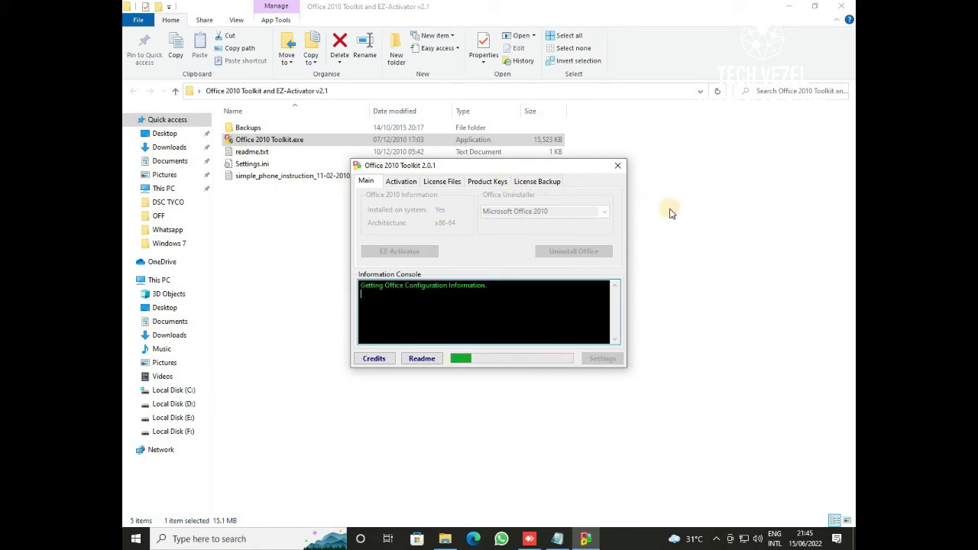
Step: Wait for the 'successfully activated' console message, highlight it, and close the toolkit
left_click(790, 8)
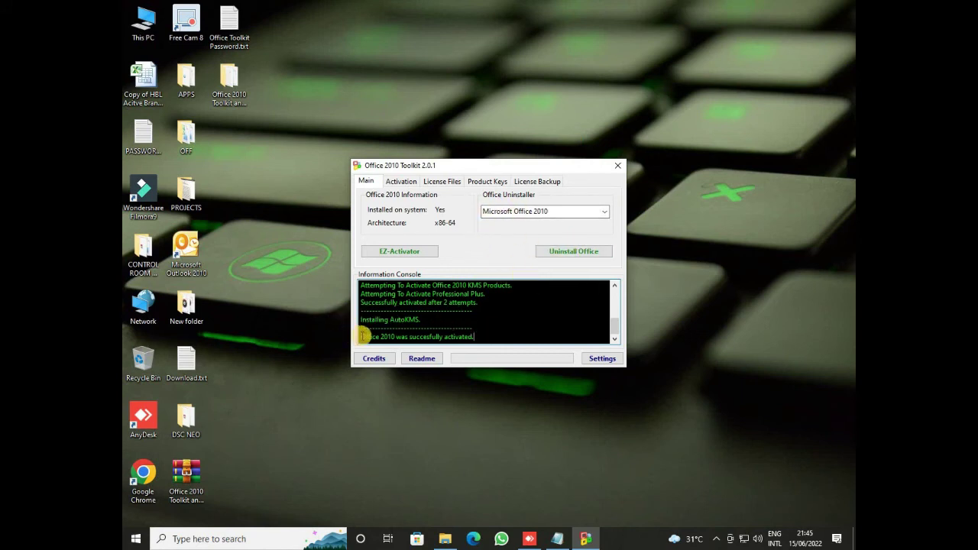
left_click_drag(361, 336, 481, 336)
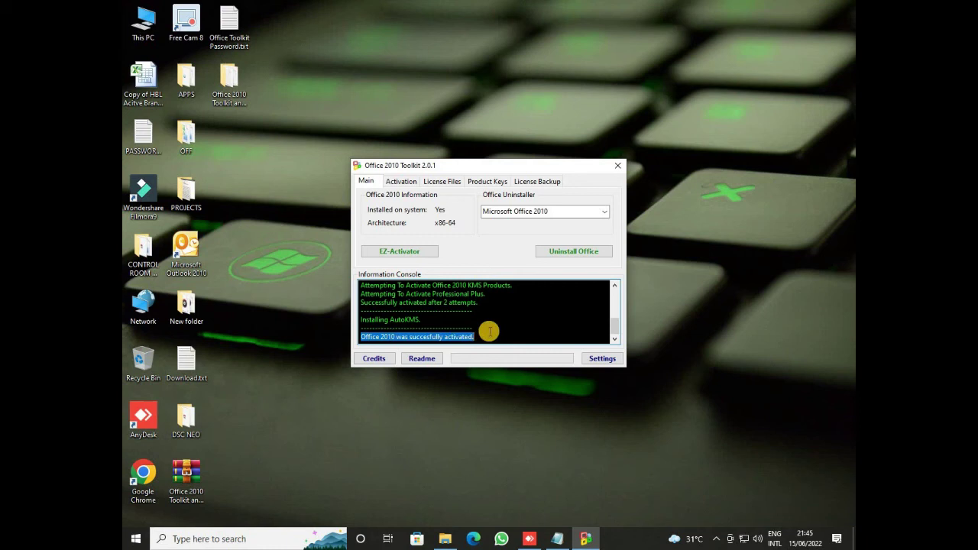
left_click(484, 334)
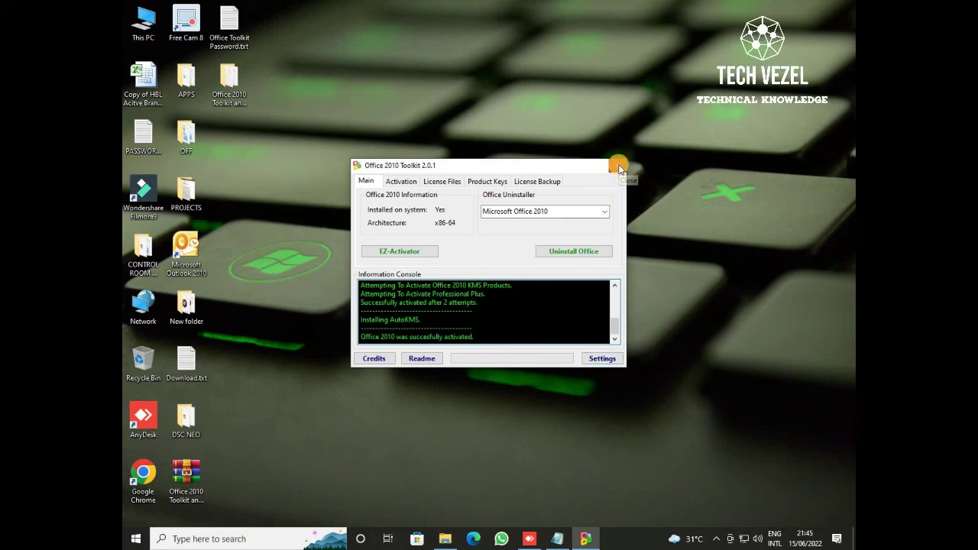
left_click(619, 165)
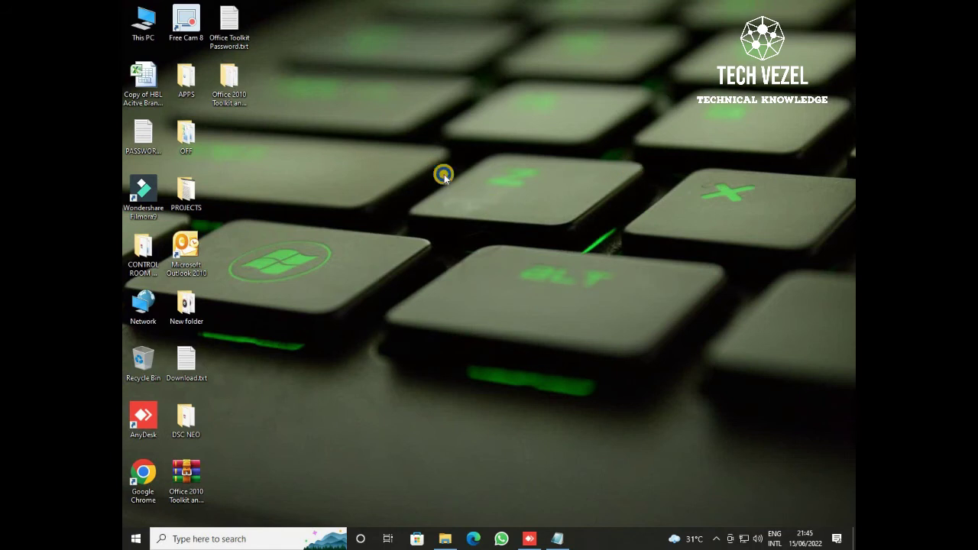
Step: Refresh the desktop twice from its right-click menu
right_click(432, 172)
left_click(461, 204)
right_click(463, 205)
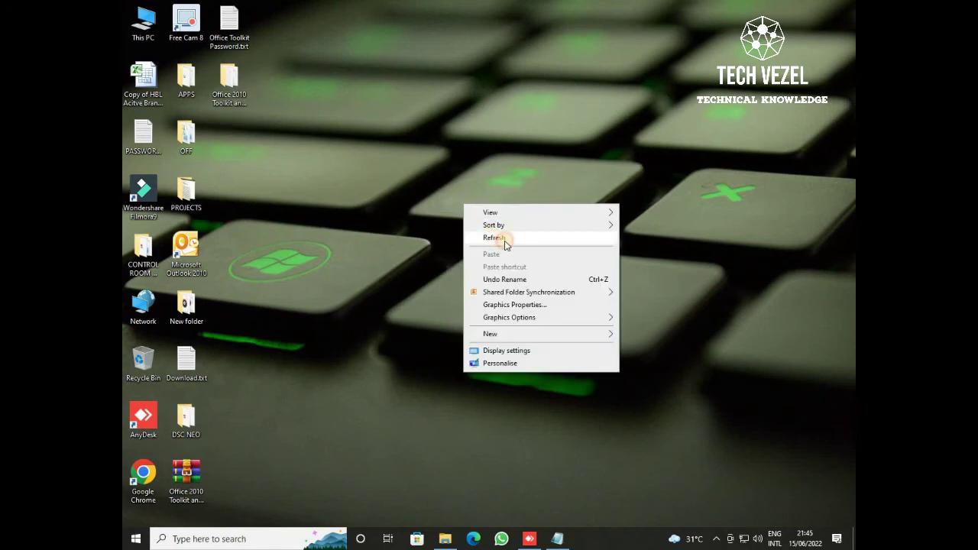
left_click(494, 238)
Step: Launch Word via a 'winword' search, maximize it, and view File > Help showing Product Activated
left_click(260, 538)
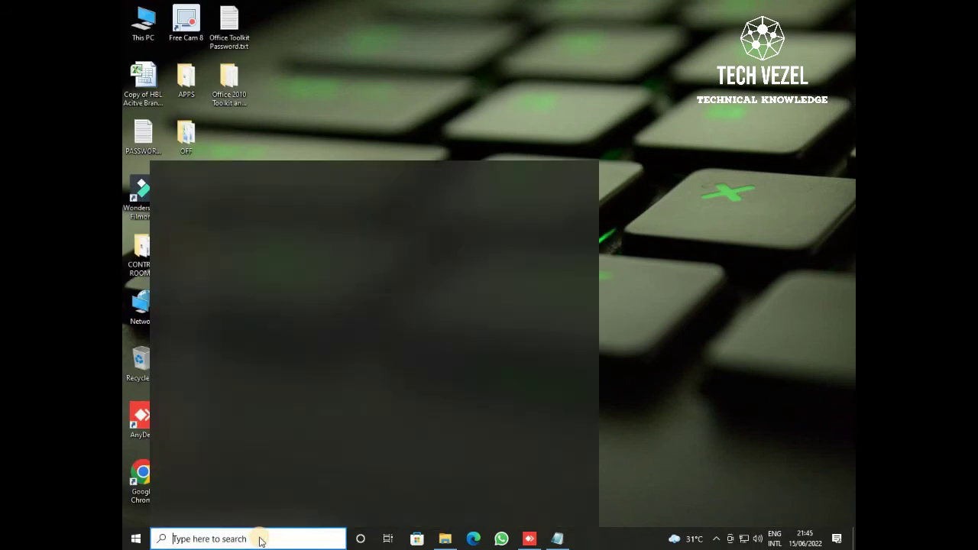
type("winwo")
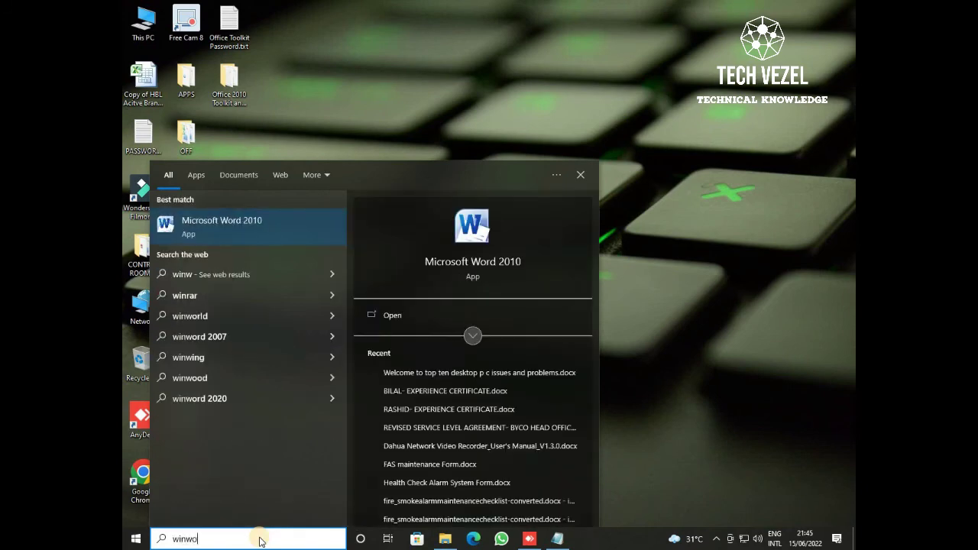
type("rd")
key("Return")
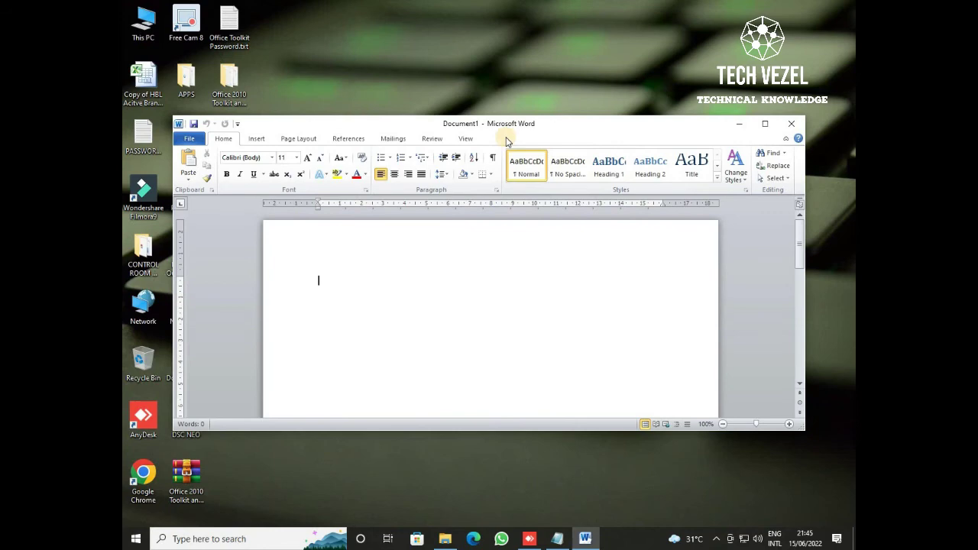
double_click(549, 125)
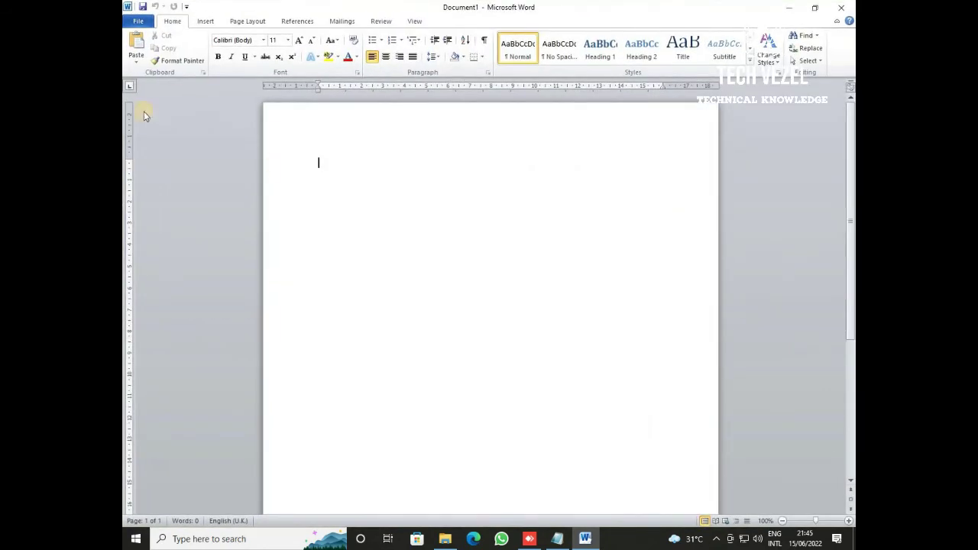
left_click(145, 26)
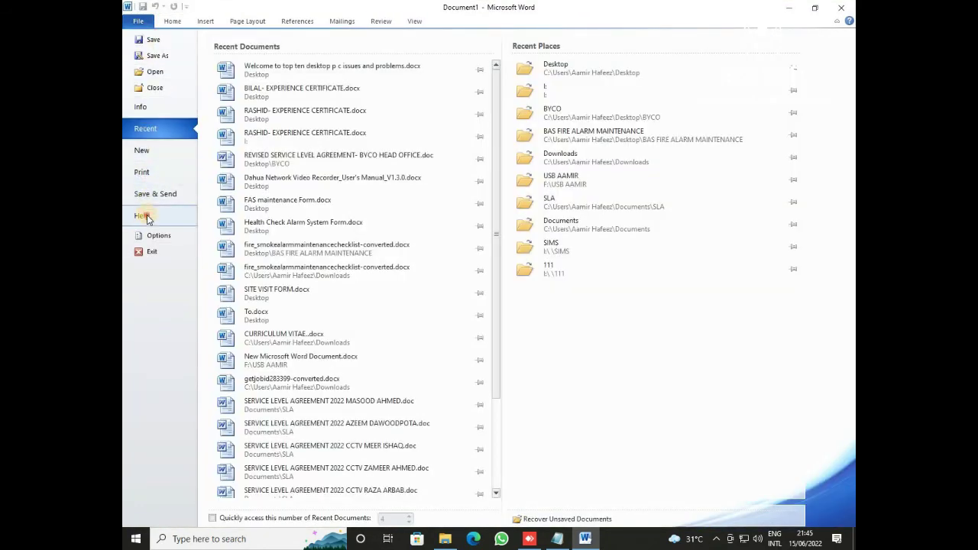
left_click(141, 216)
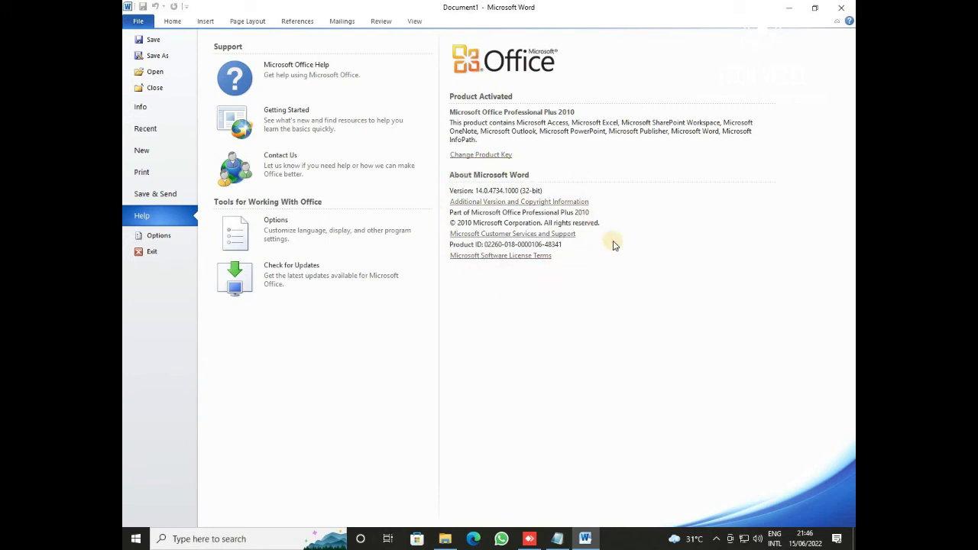
Step: Close Word, then refresh the desktop four times from its right-click menu
left_click(844, 9)
right_click(426, 159)
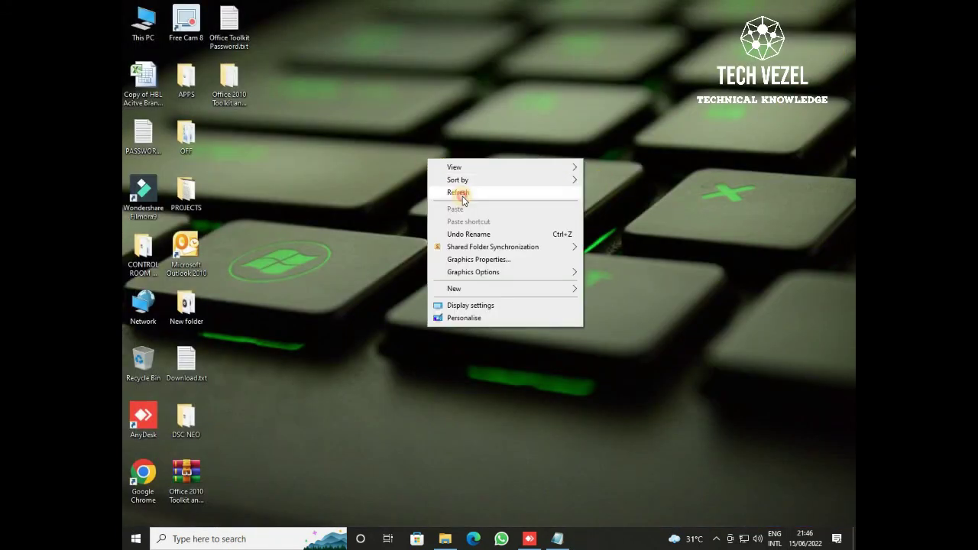
left_click(461, 191)
right_click(463, 193)
left_click(499, 229)
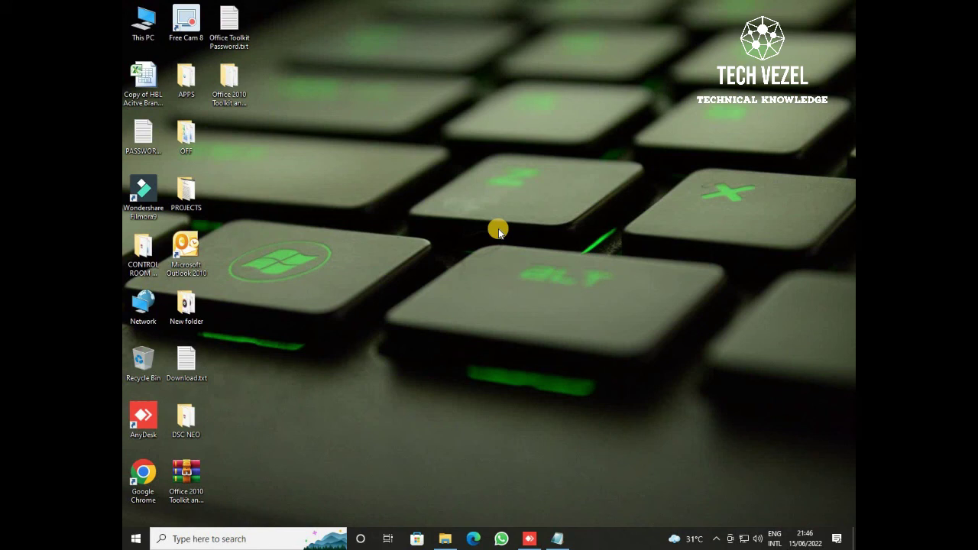
right_click(499, 228)
left_click(499, 229)
right_click(462, 192)
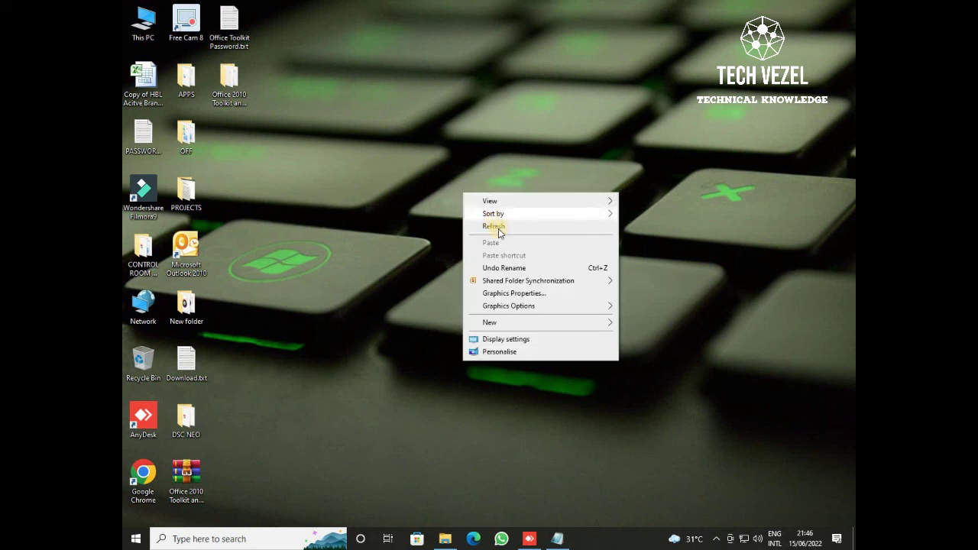
left_click(499, 228)
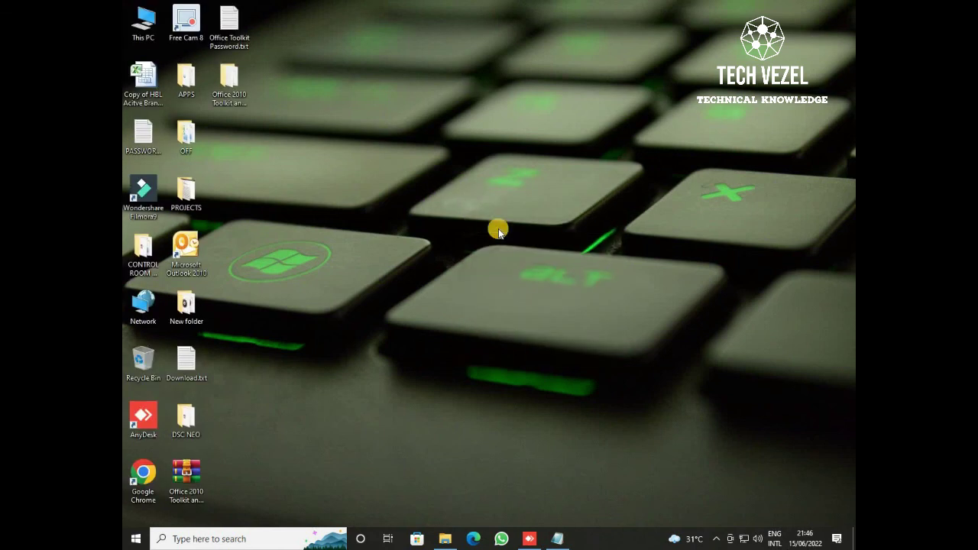